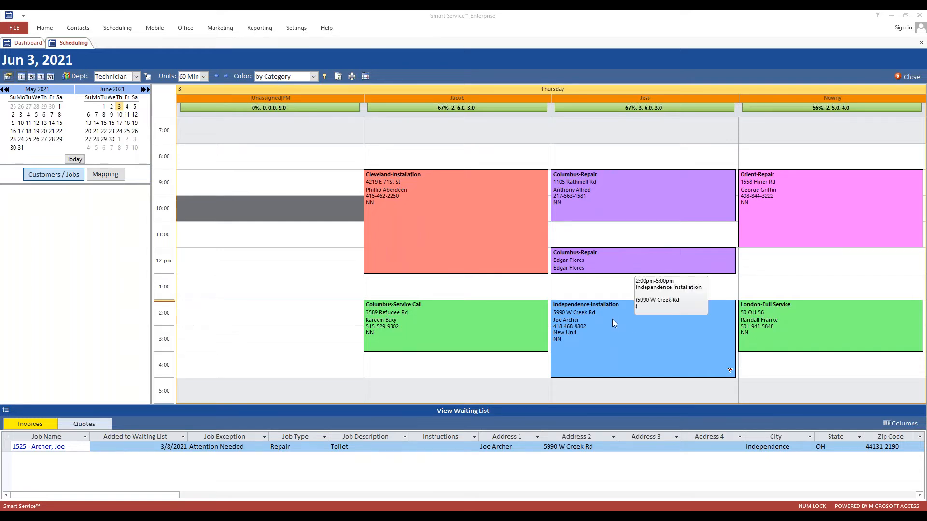
Select the green Columbus-Service Call appointment on the Jun 3, 2021 board to show its customer details.
click(493, 322)
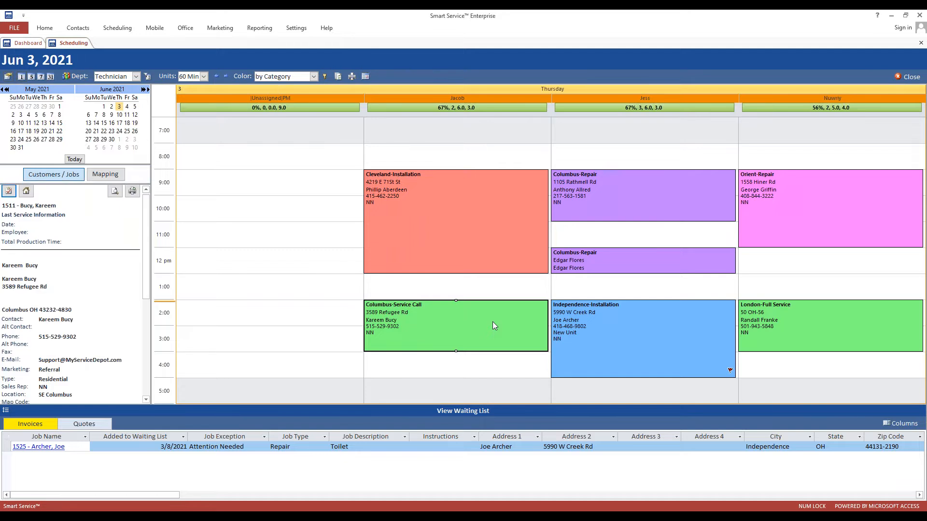
Open job 1511 from the appointment and show its Instructions and Additional Contacts page.
double_click(493, 323)
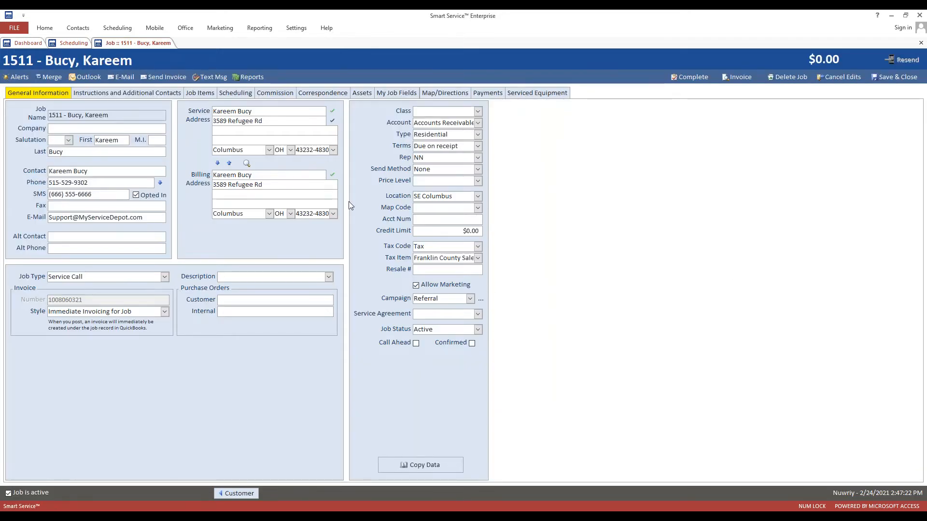
click(139, 95)
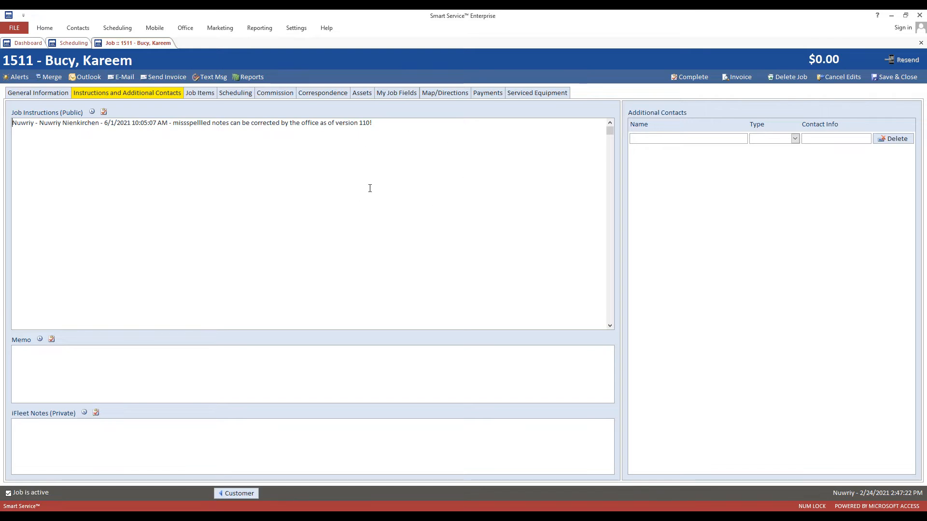
Spellcheck the job instructions, changing 'missspellled' to the suggested 'misspelled'.
right_click(385, 137)
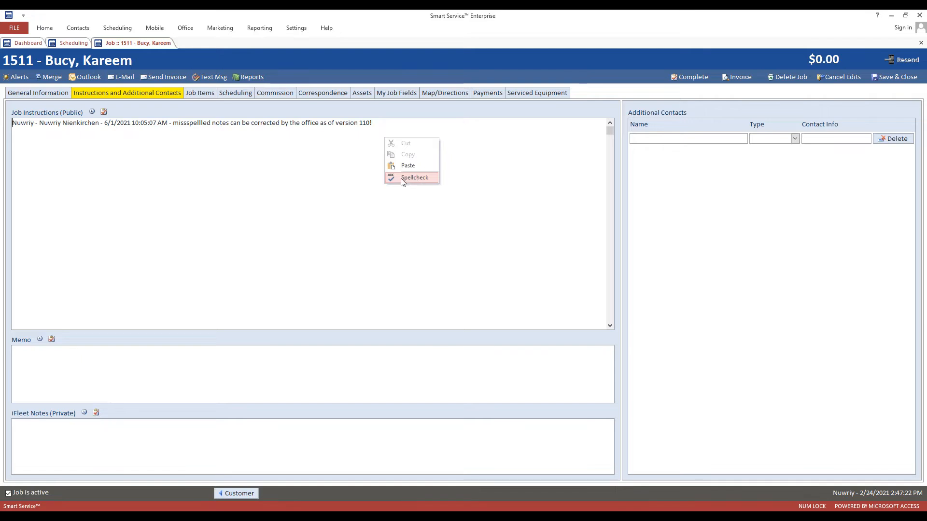
click(412, 179)
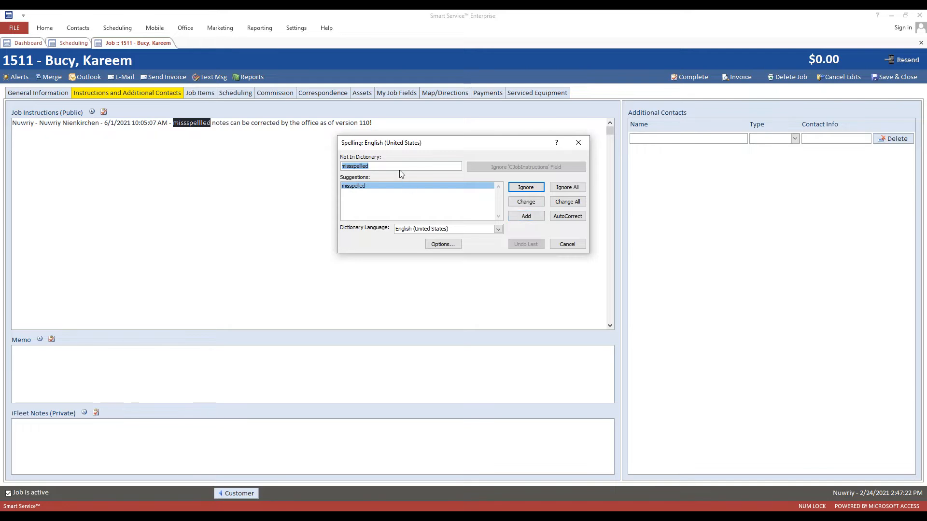
click(526, 201)
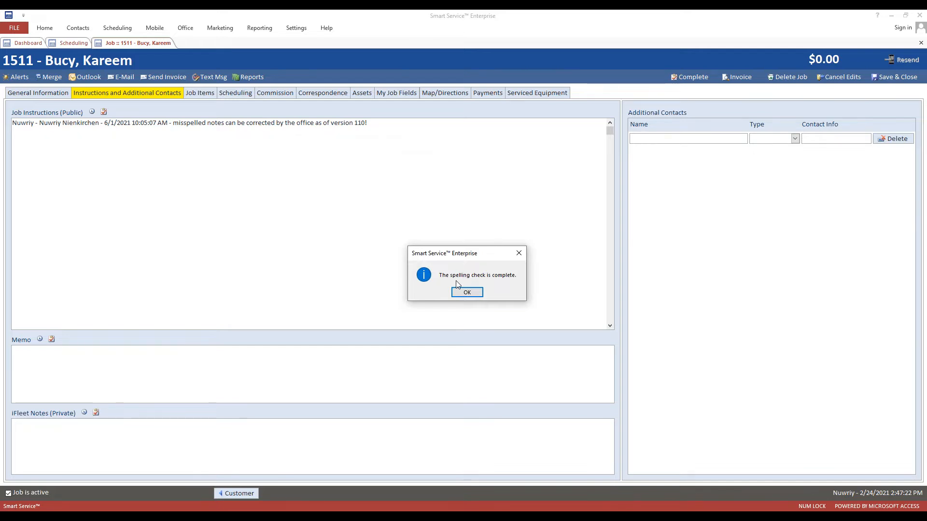
click(467, 291)
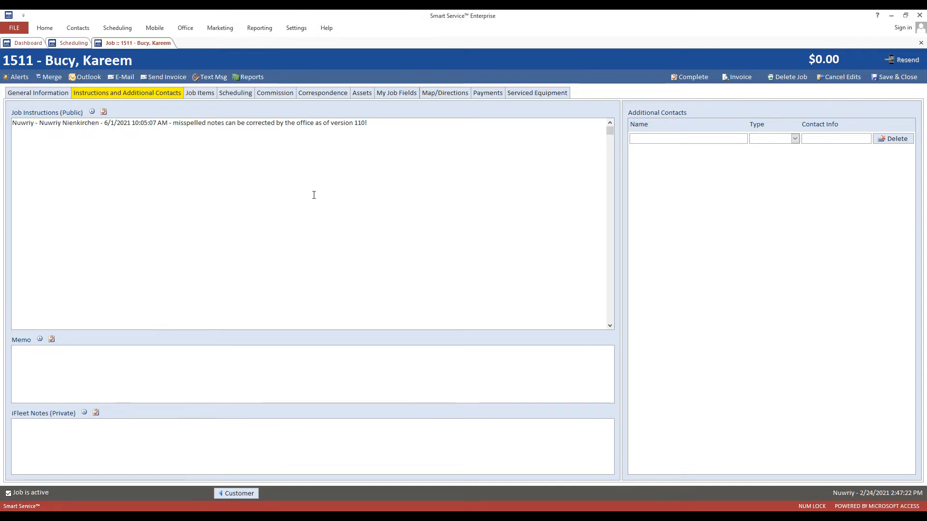
right_click(340, 176)
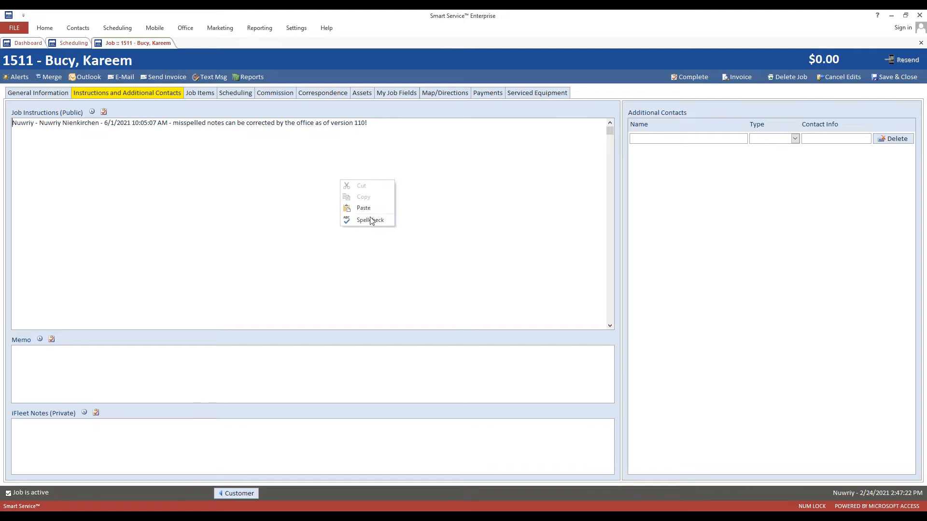
Rerun the spellcheck to confirm no further errors in the instructions, then show the Help ribbon.
click(370, 218)
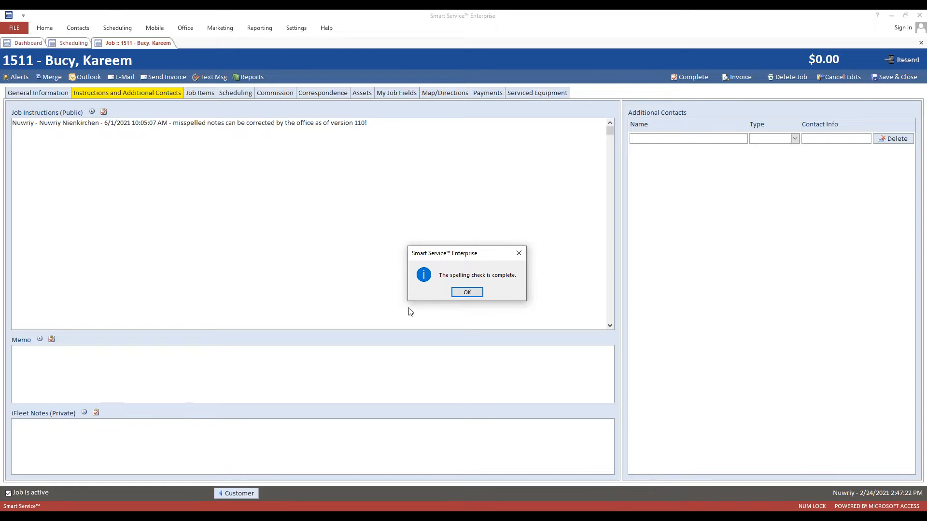
click(467, 292)
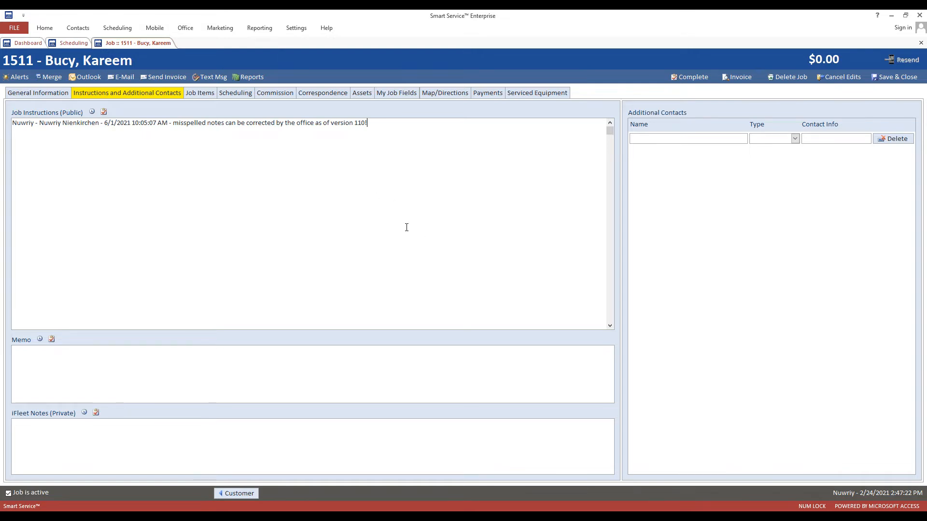
click(327, 28)
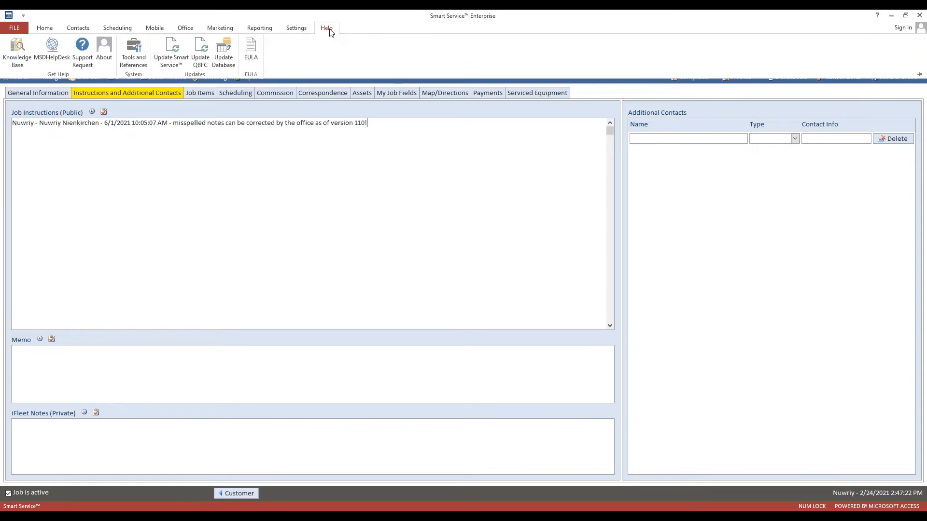
click(107, 50)
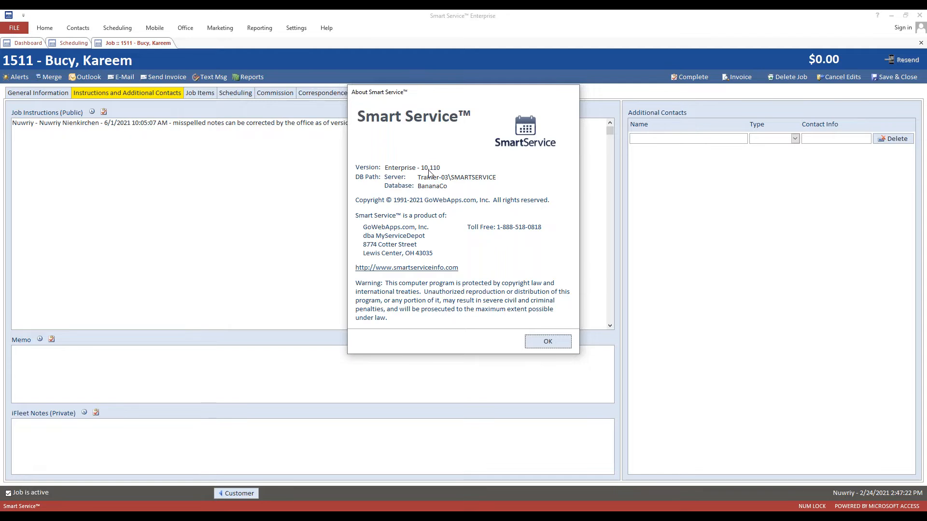
click(543, 341)
click(333, 29)
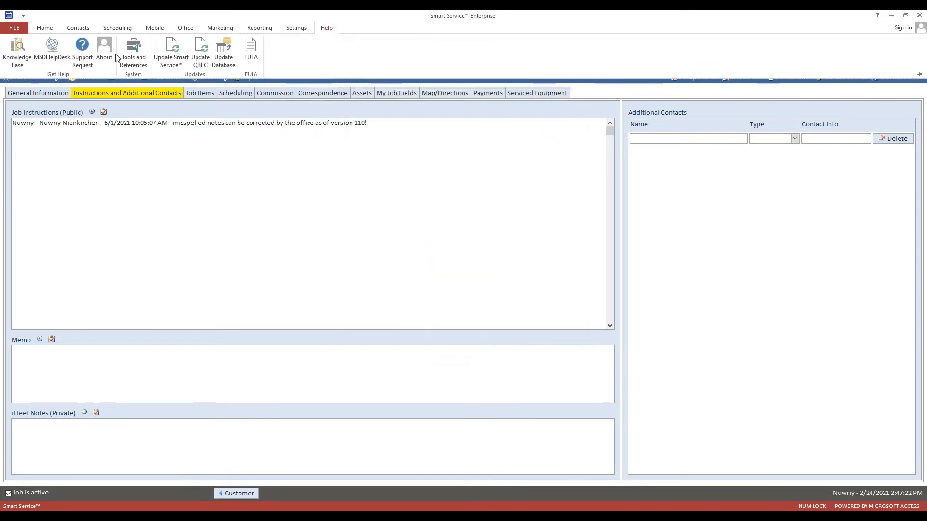
click(104, 49)
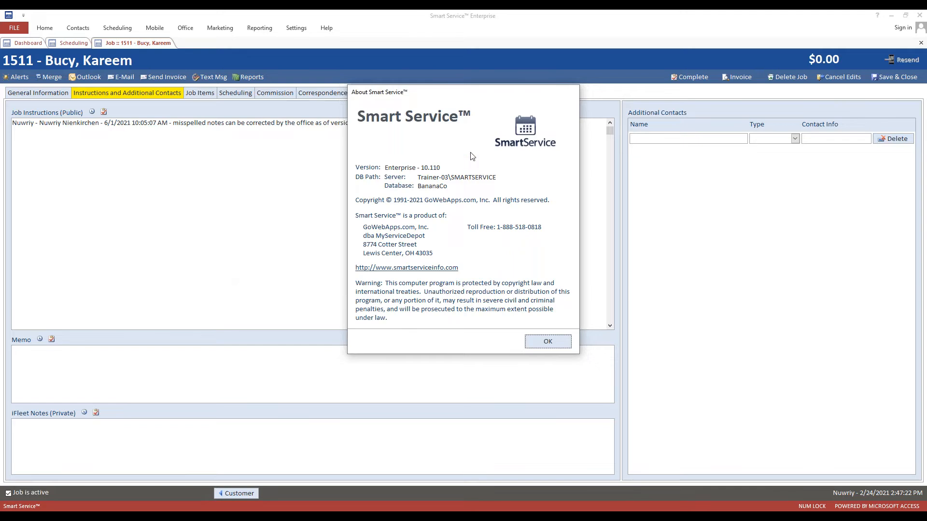
click(550, 339)
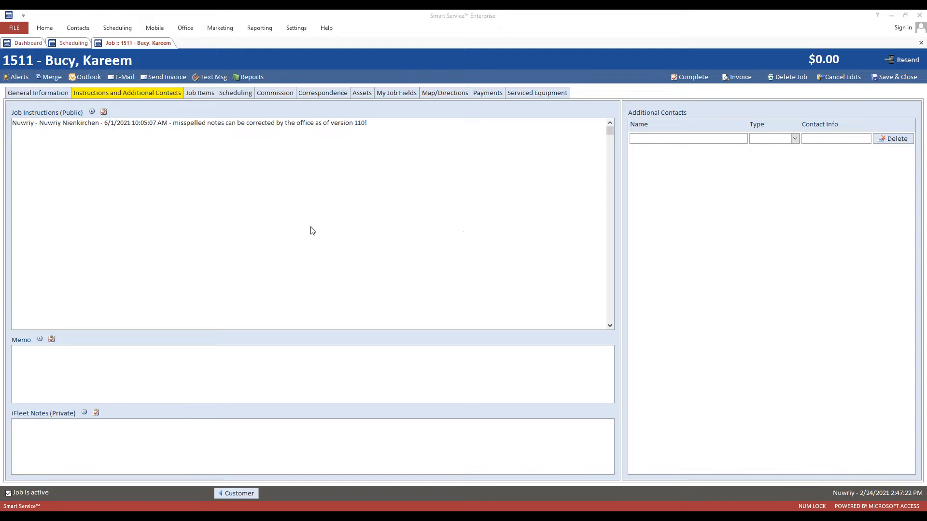
click(304, 210)
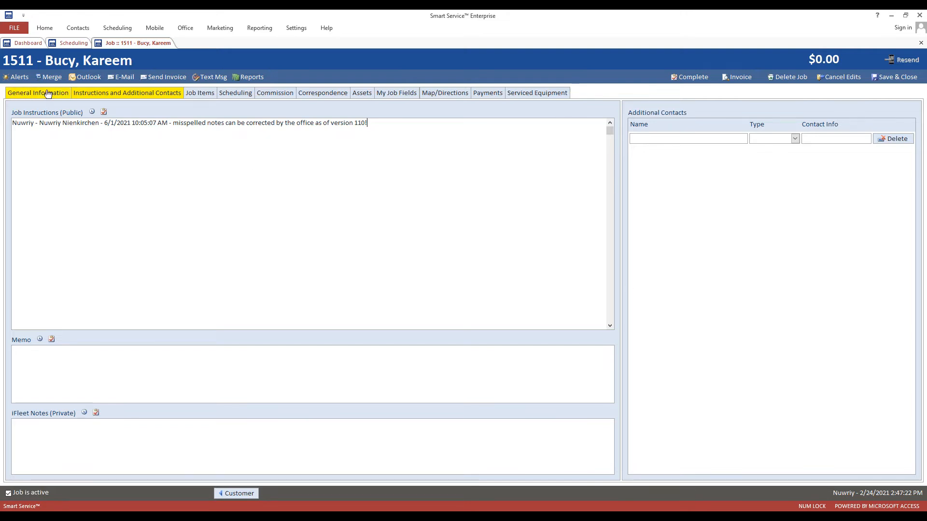
click(22, 93)
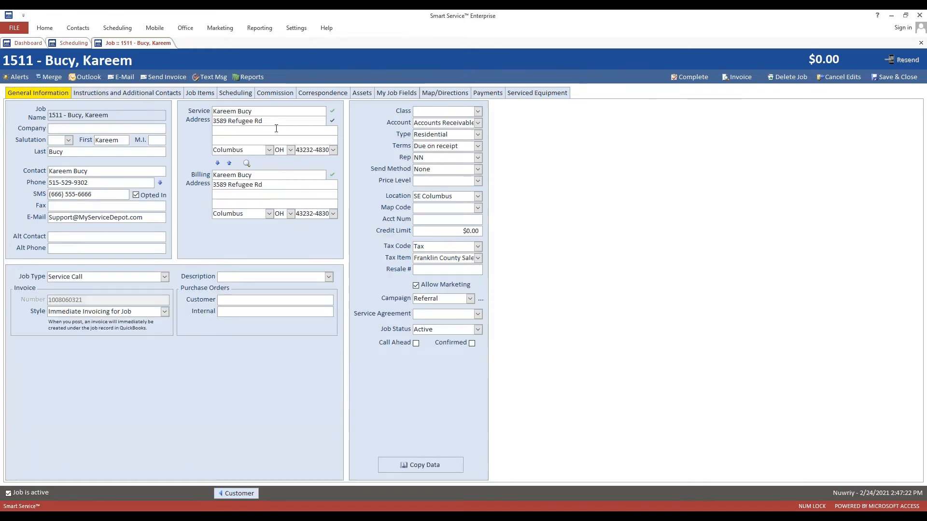
drag(270, 121, 218, 116)
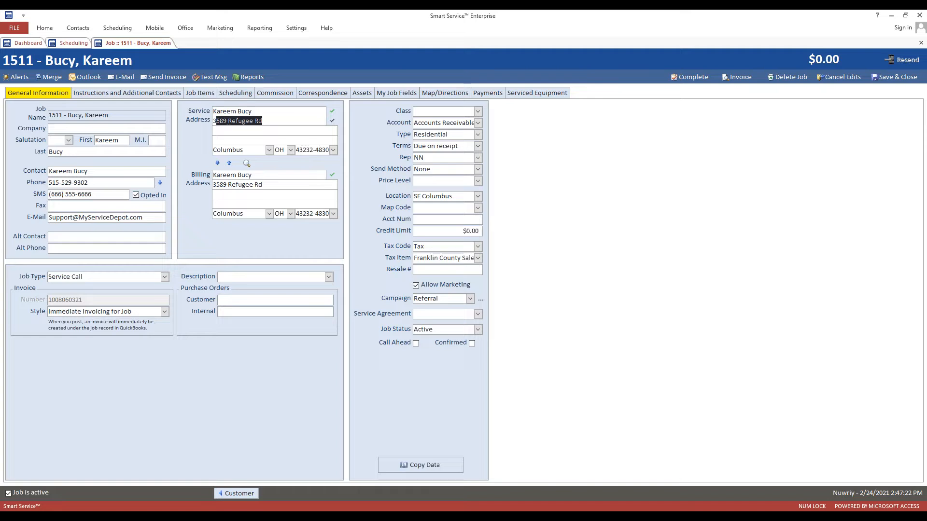
click(268, 119)
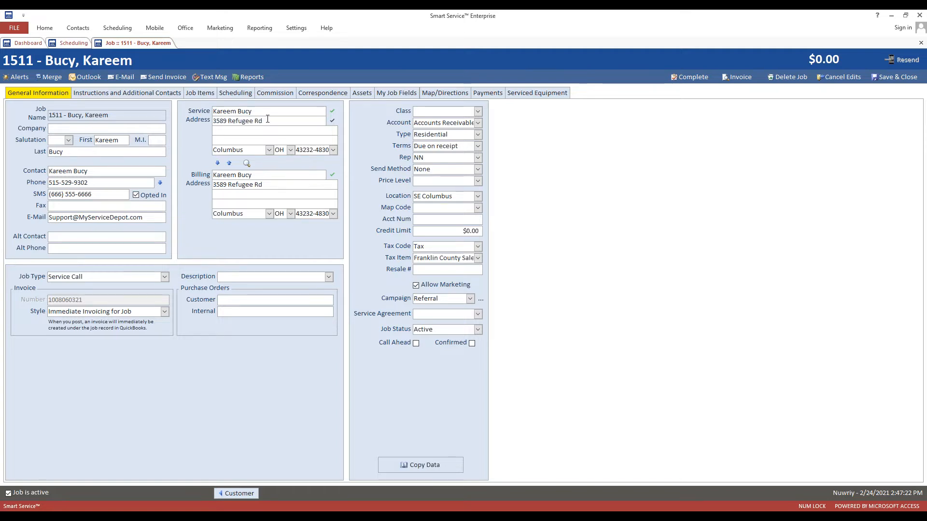
drag(267, 118, 180, 119)
key(Tab)
key(Tab)
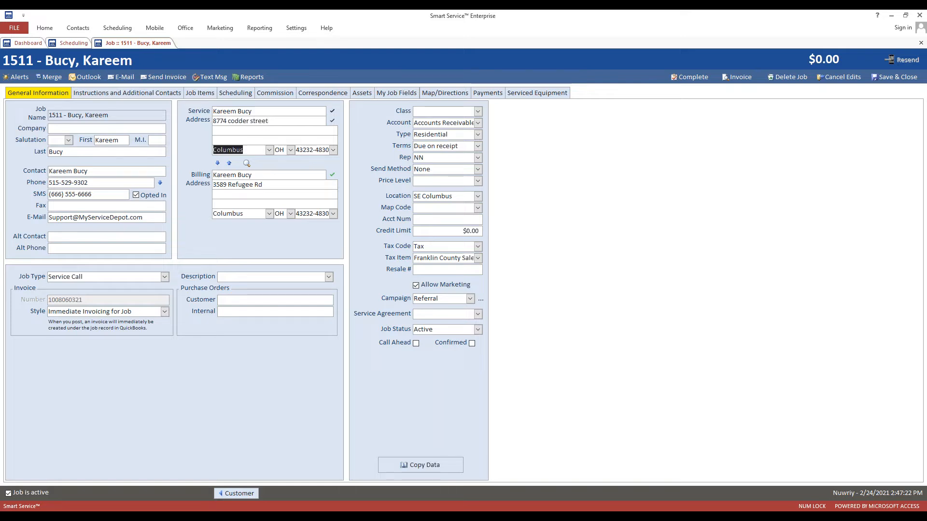
text(lewis cente)
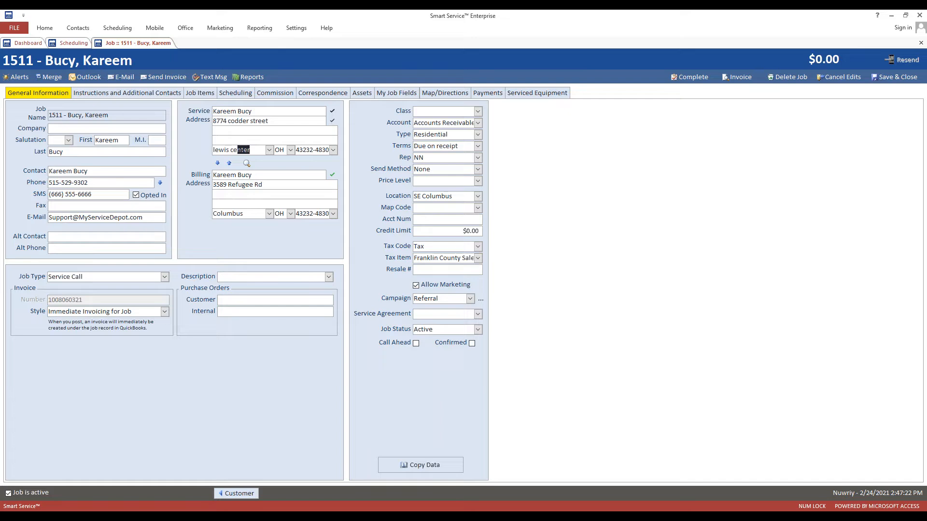
text(r)
key(Tab)
key(Tab)
key(Delete)
click(272, 112)
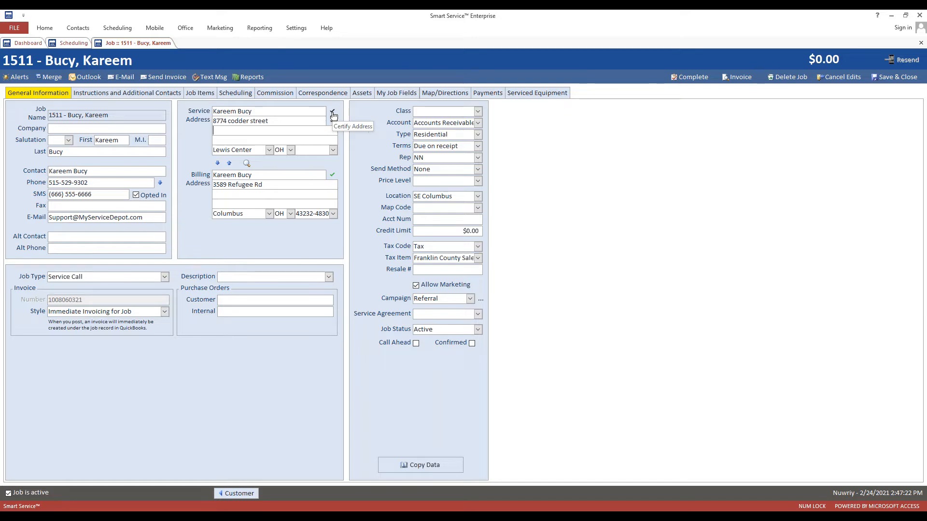
USPS-certify the service address and save the corrected street spelling and ZIP+4 code.
click(332, 114)
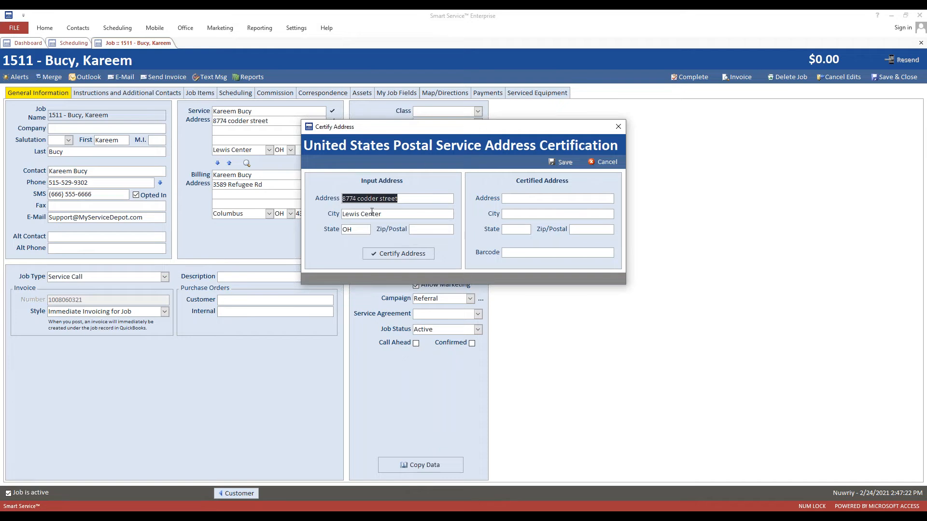
click(376, 256)
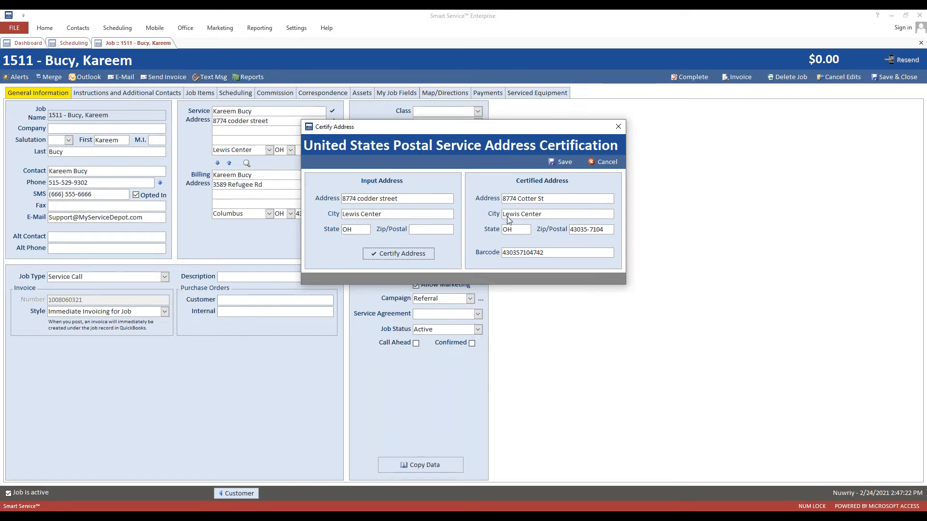
click(565, 164)
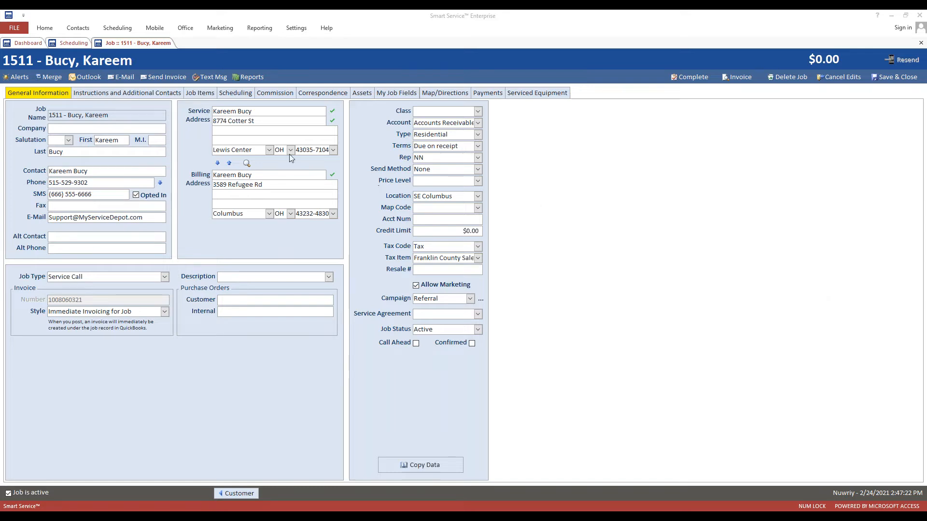
click(145, 93)
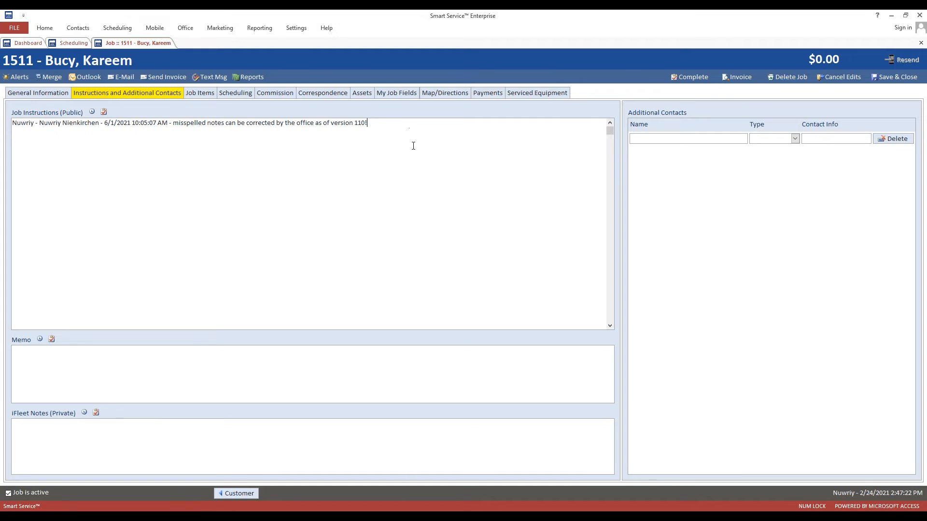
Run another spellcheck on the job instructions and dismiss the completion message.
right_click(398, 136)
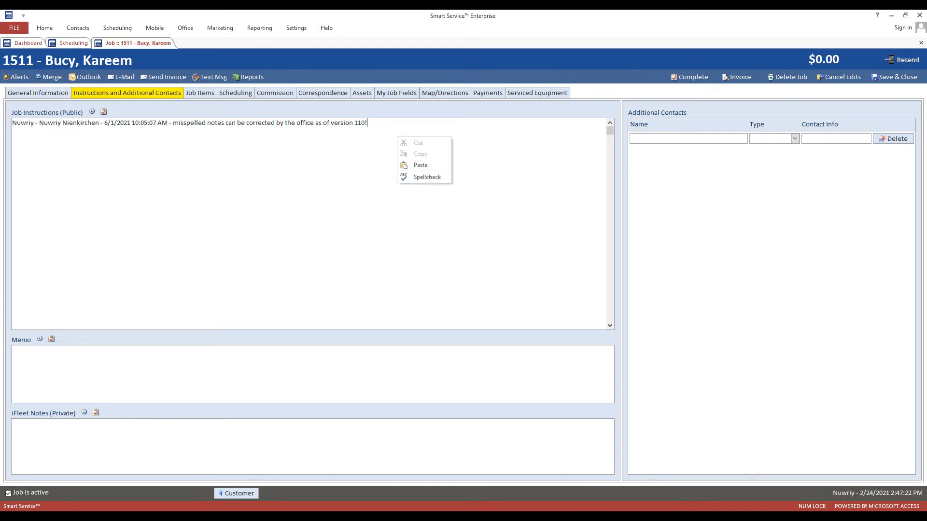
click(421, 179)
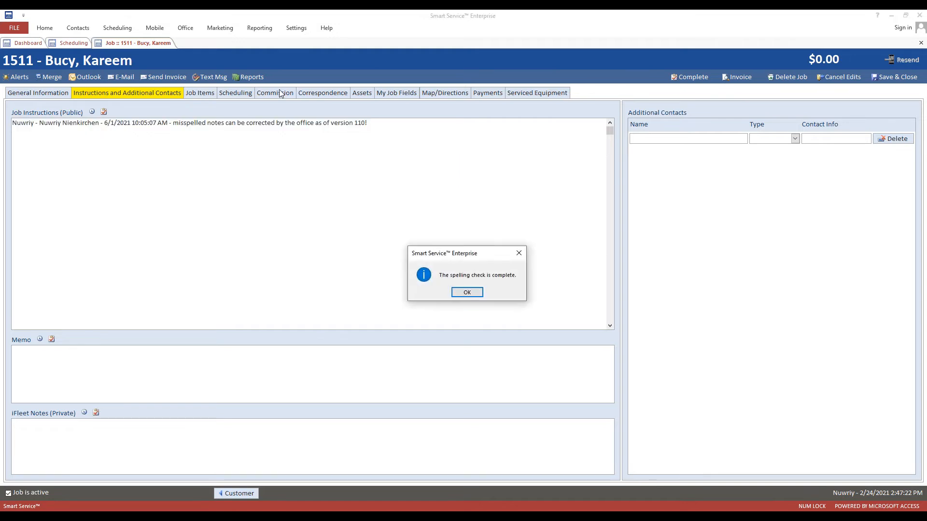
click(467, 293)
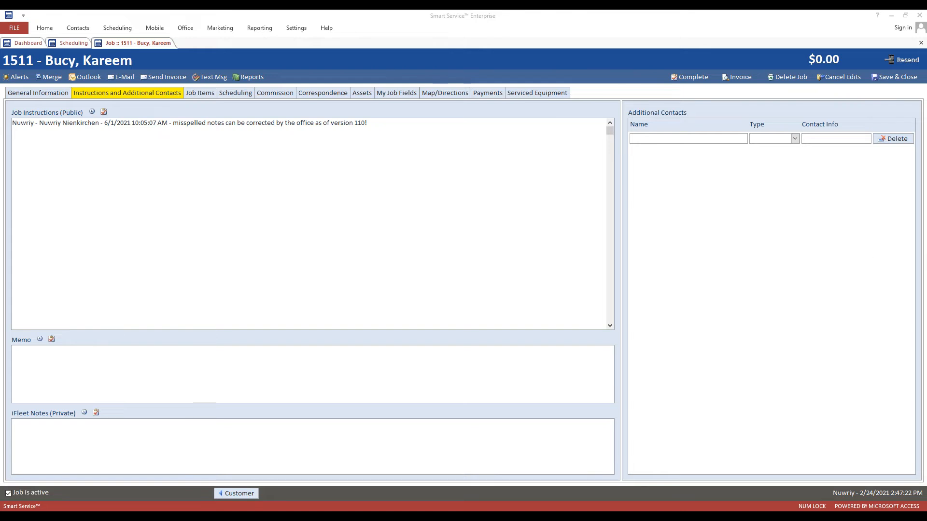
Review the Cut/Copy/Paste/Spellcheck menus on Job Instructions and iFleet Notes, then close job 1511.
click(300, 158)
right_click(385, 126)
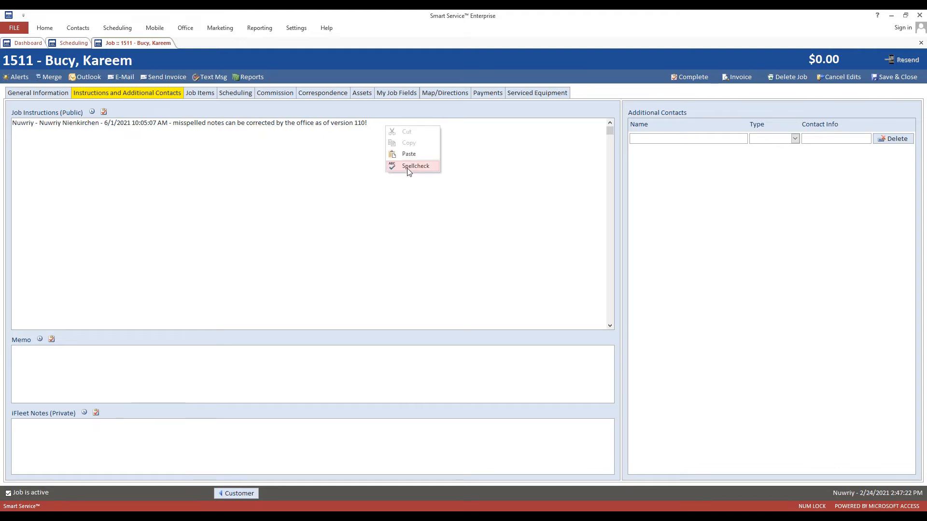
click(304, 170)
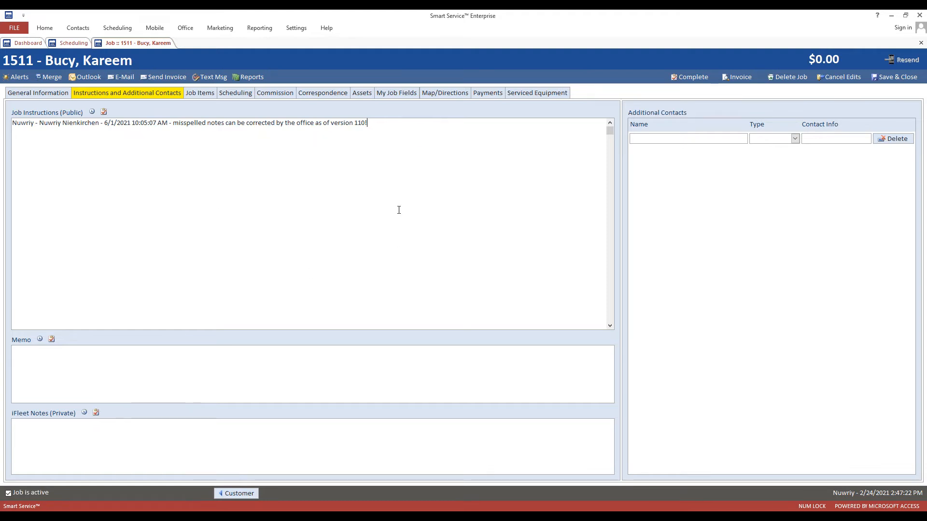
click(320, 459)
right_click(330, 444)
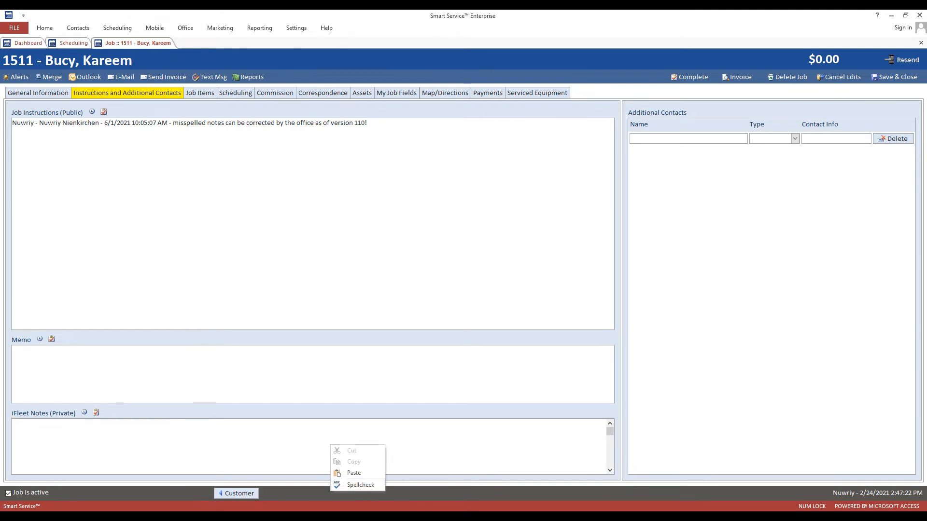
click(836, 276)
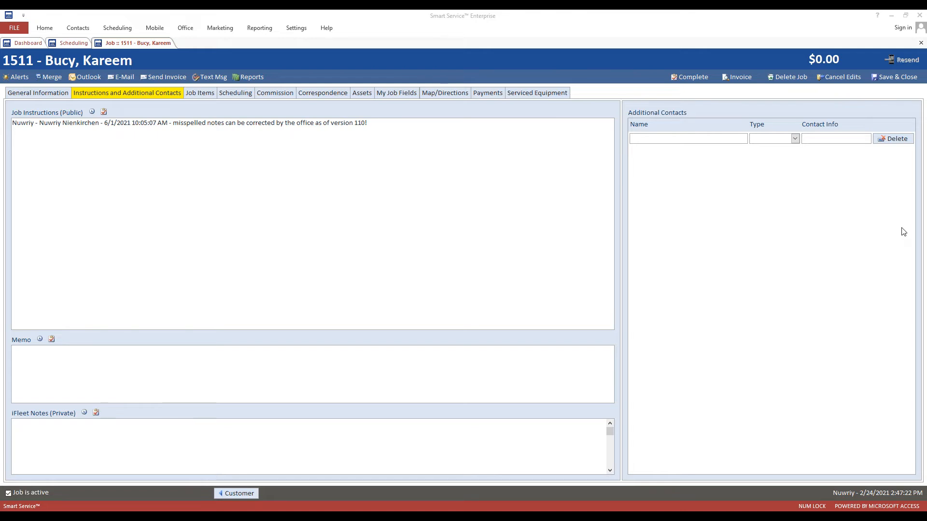
click(377, 235)
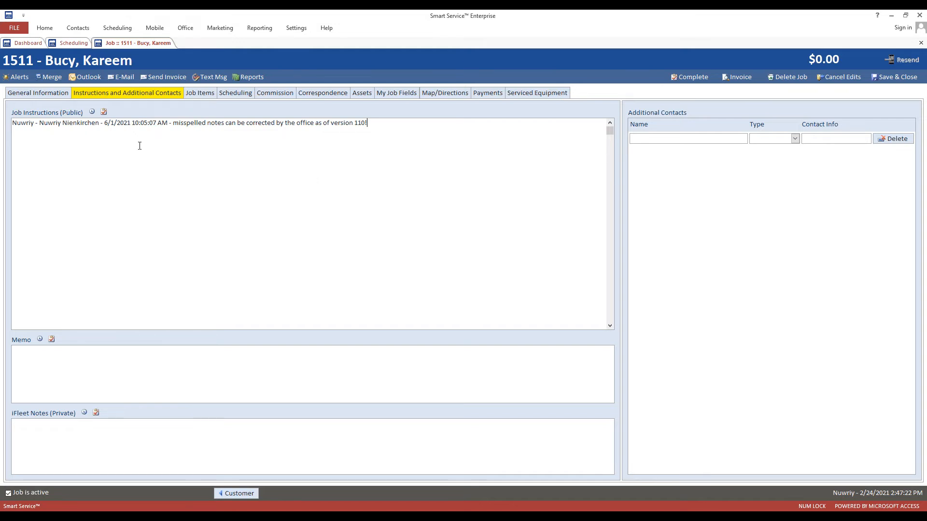
middle_click(142, 47)
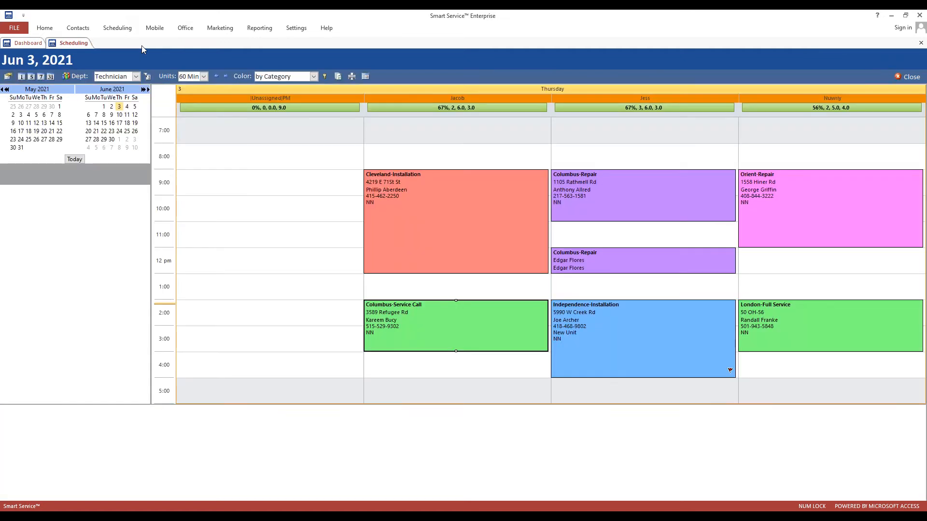
Open the Service Agreement contract list from the Office dashboard, then the company Settings page.
click(29, 43)
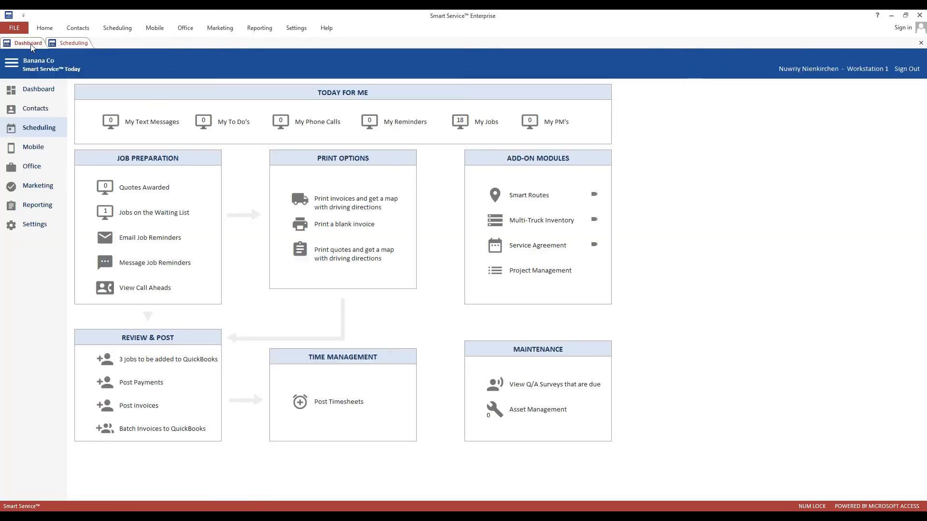
click(41, 168)
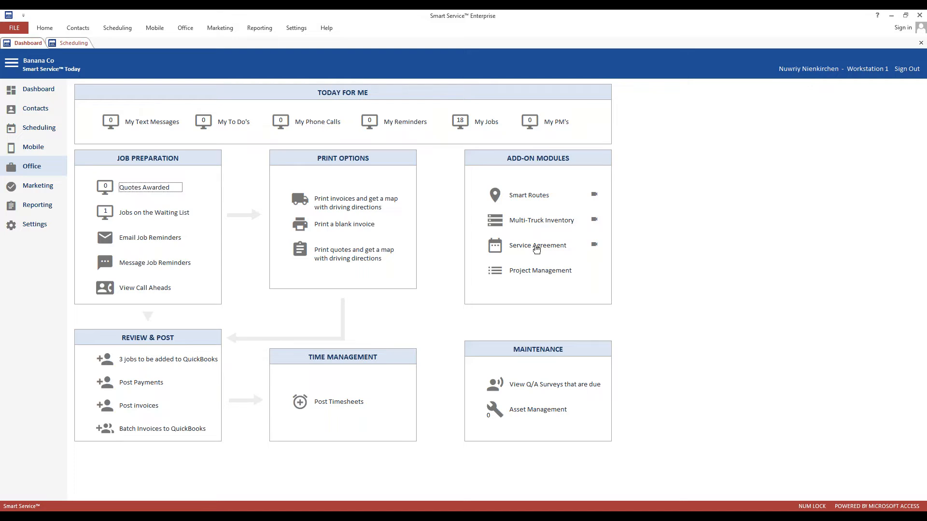
click(536, 247)
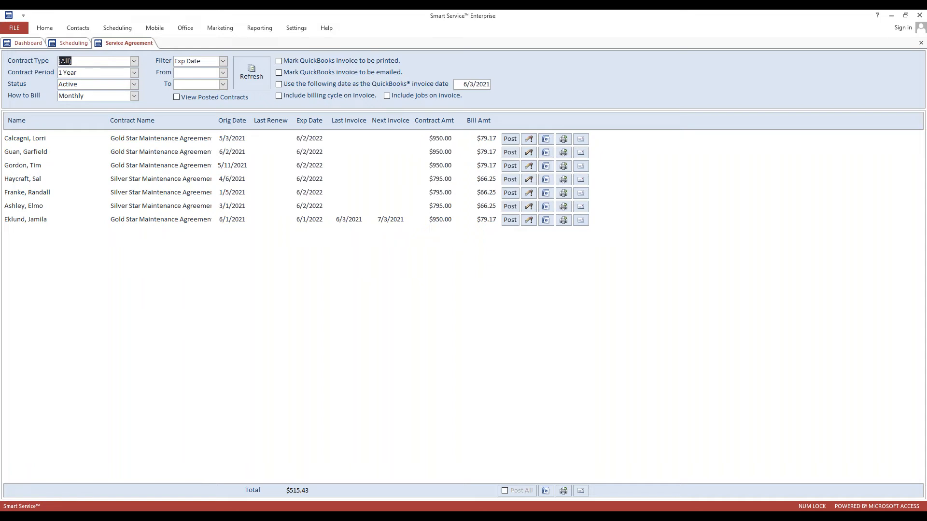
click(29, 43)
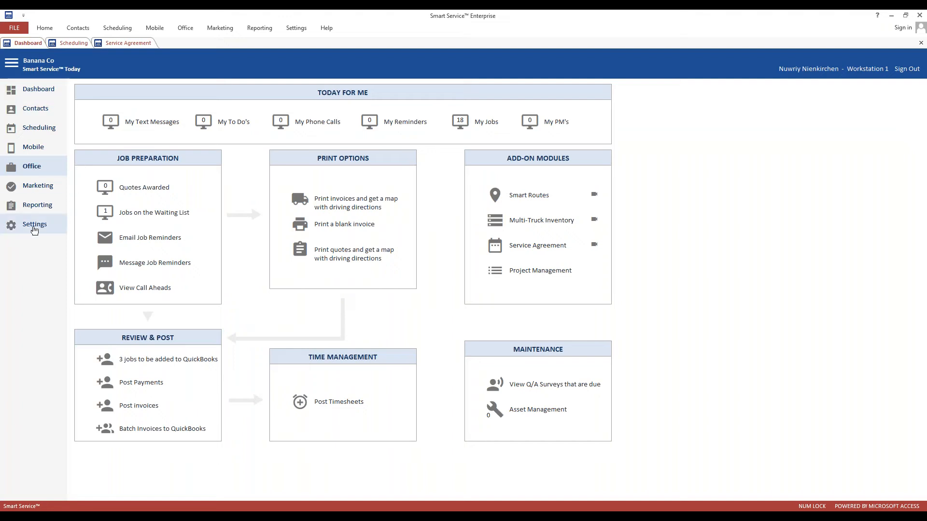
click(35, 227)
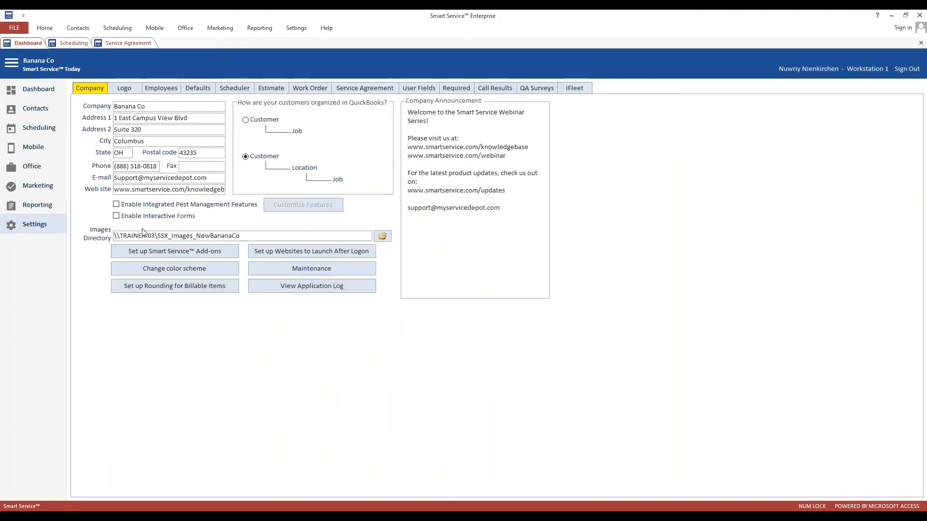
Open the Email Service Agreement Invoice template in add-ons setup and inspect its Subject and Body.
click(167, 252)
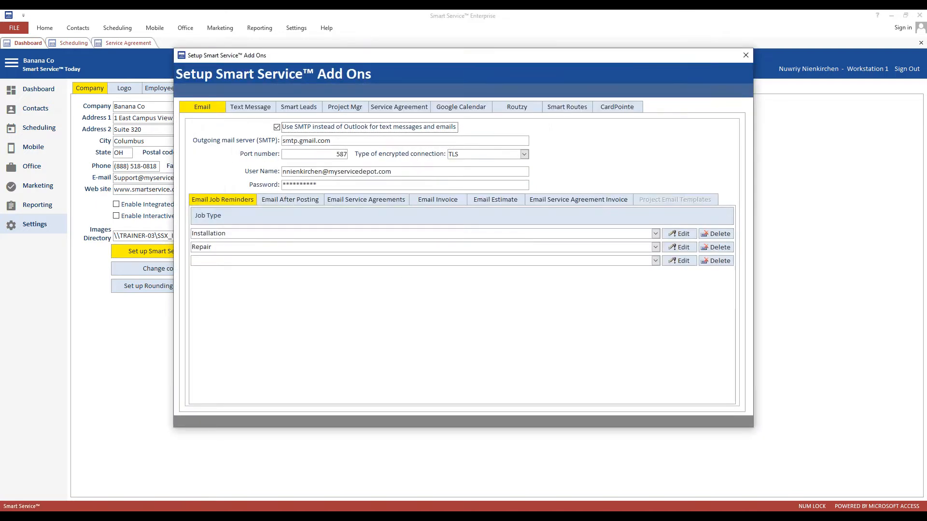
click(566, 206)
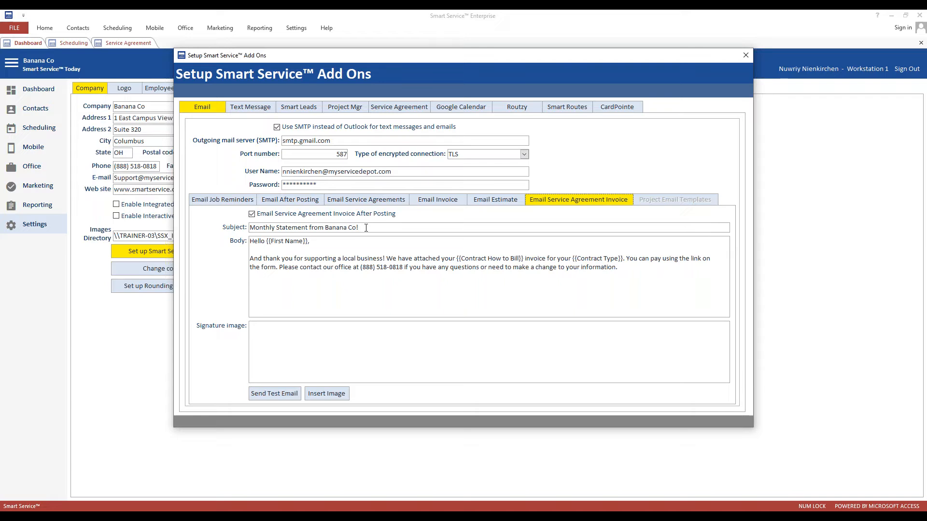
drag(365, 227, 246, 229)
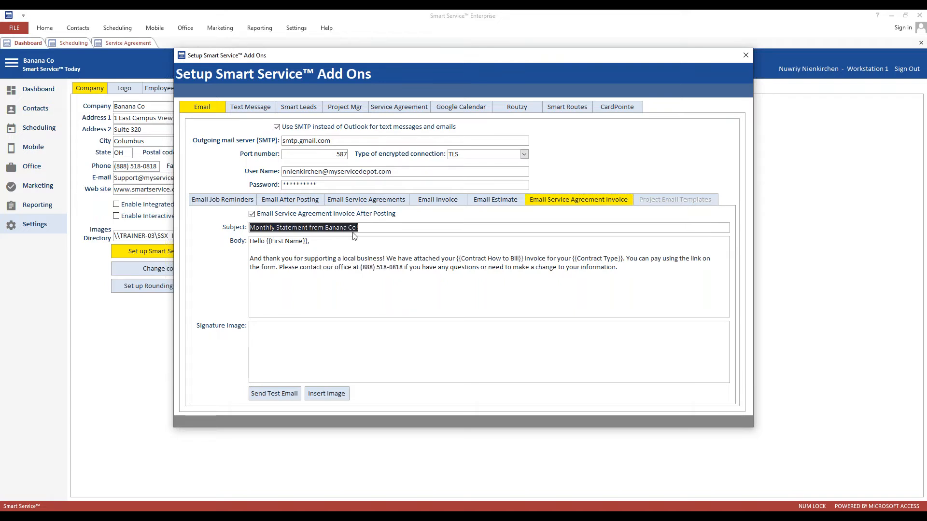
click(297, 229)
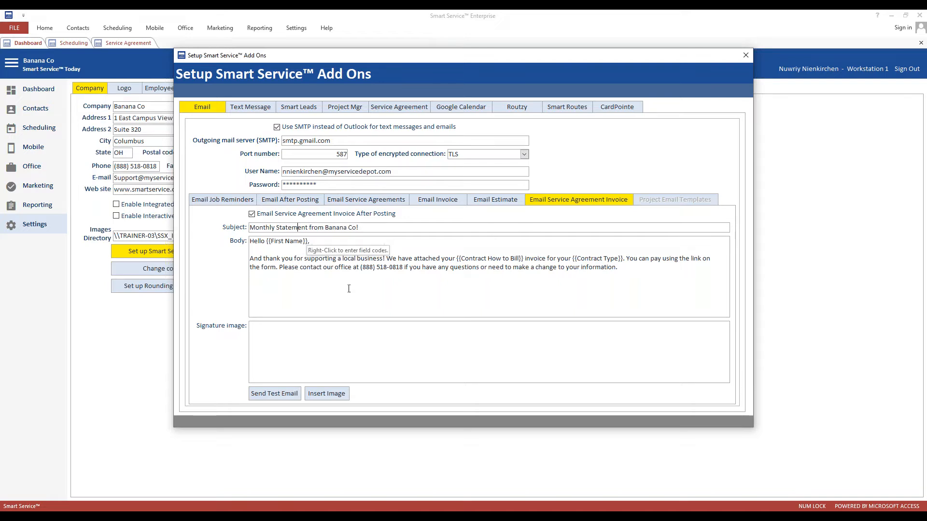
click(390, 297)
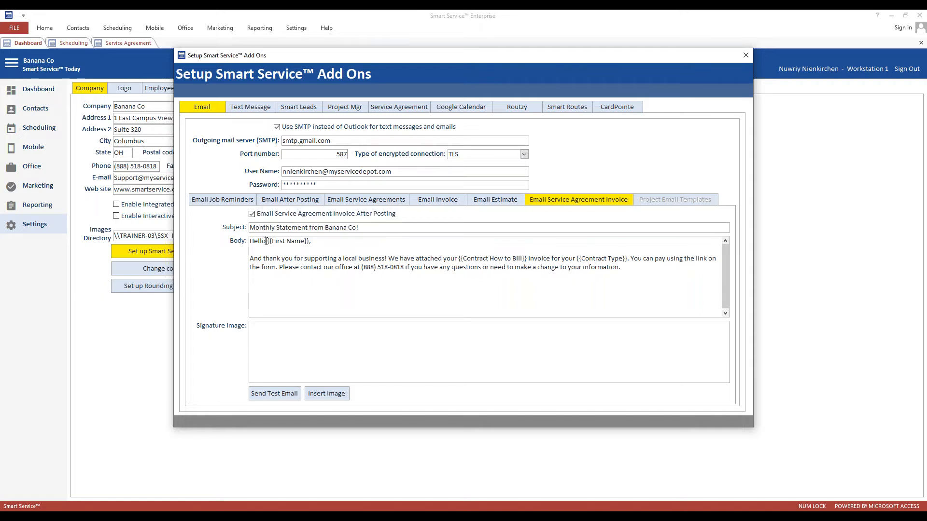
Review the Body's merge field codes and Contract Fields submenu without inserting any, then close Setup Add Ons.
right_click(324, 241)
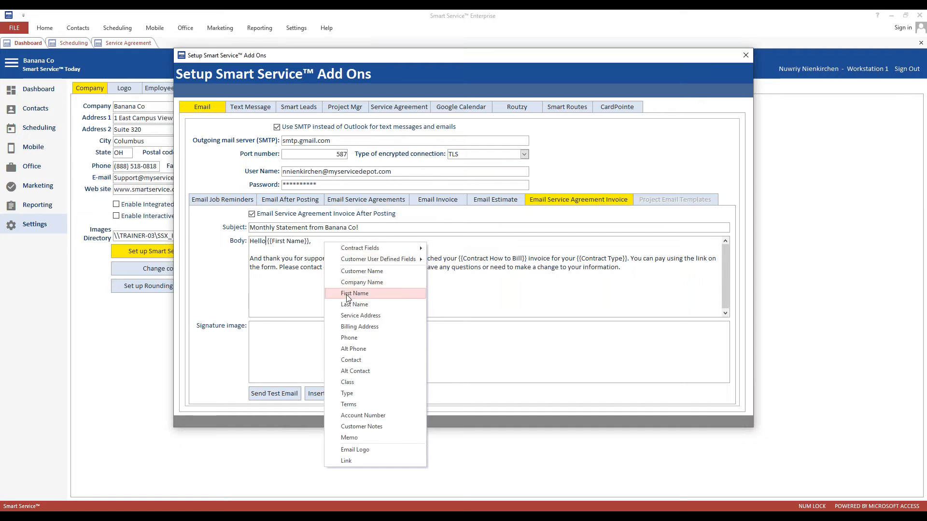
click(289, 247)
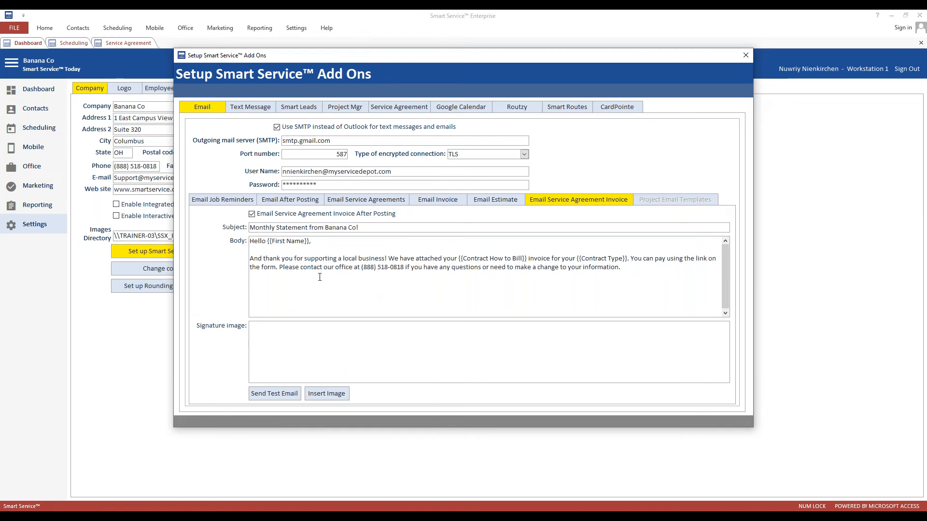
drag(262, 242, 315, 242)
click(296, 244)
right_click(319, 243)
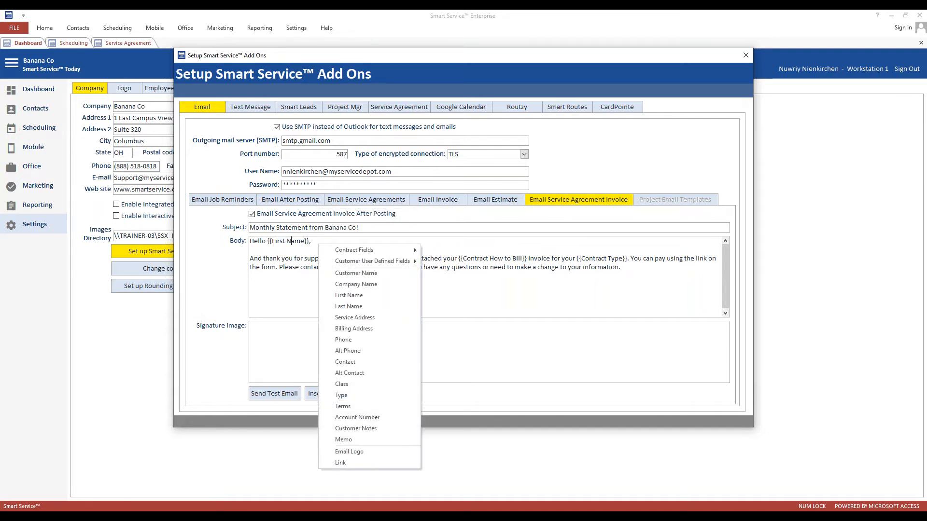
click(292, 242)
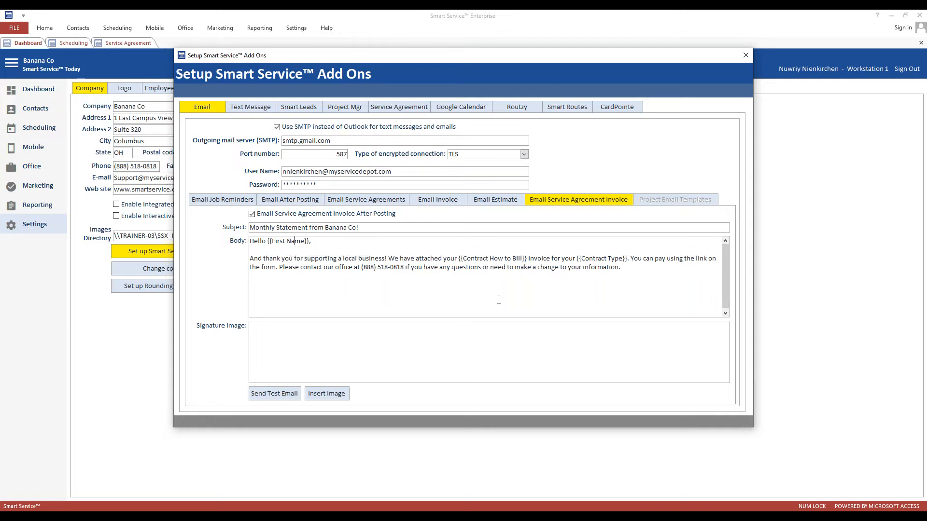
right_click(646, 272)
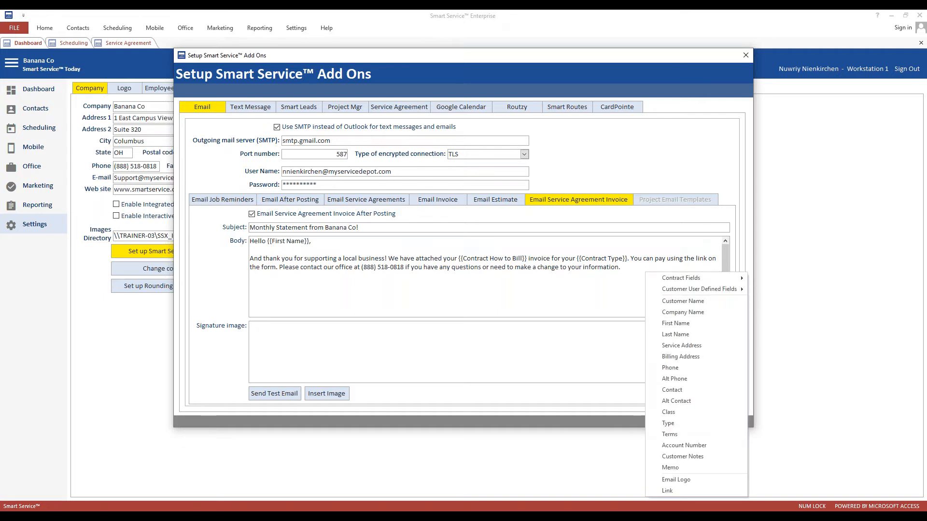
mouse_move(682, 281)
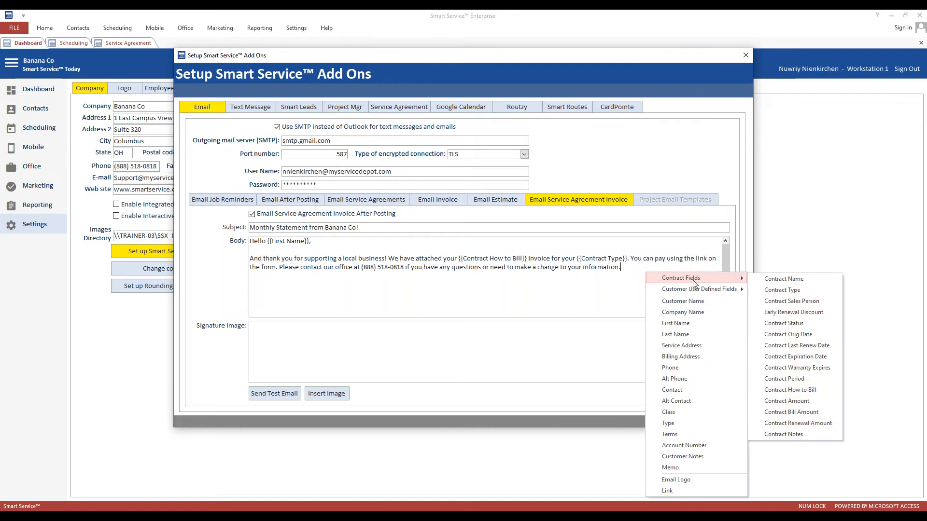
click(455, 266)
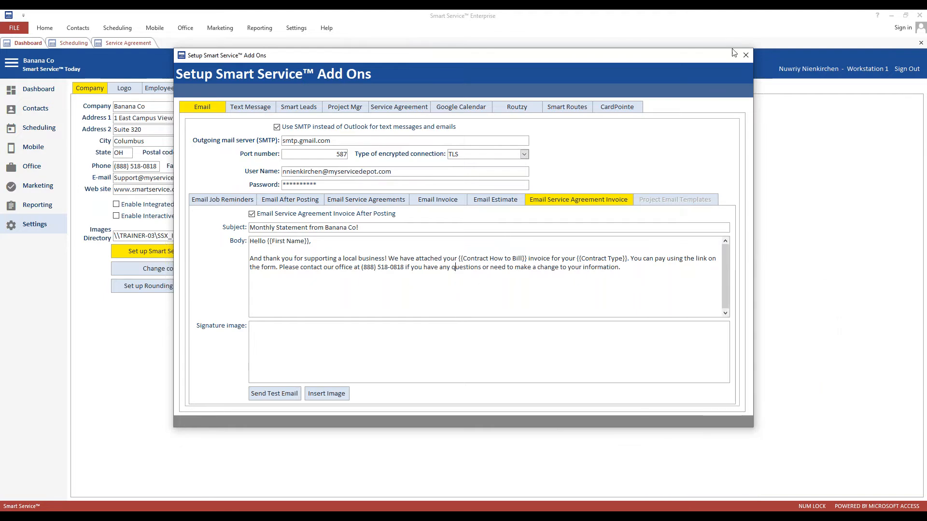
click(746, 55)
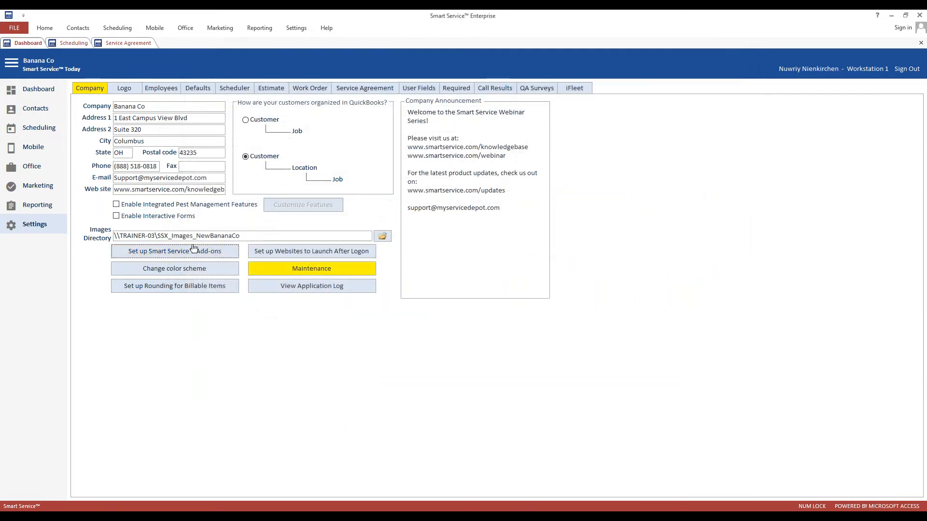
From Office, reopen the Service Agreement contract list, then bring Invoice.pdf forward in Acrobat Reader.
click(27, 167)
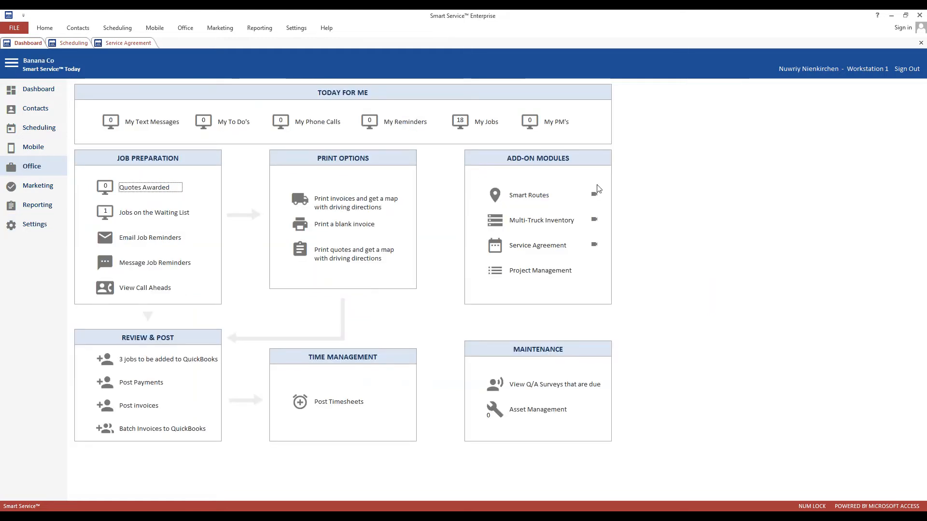
click(535, 245)
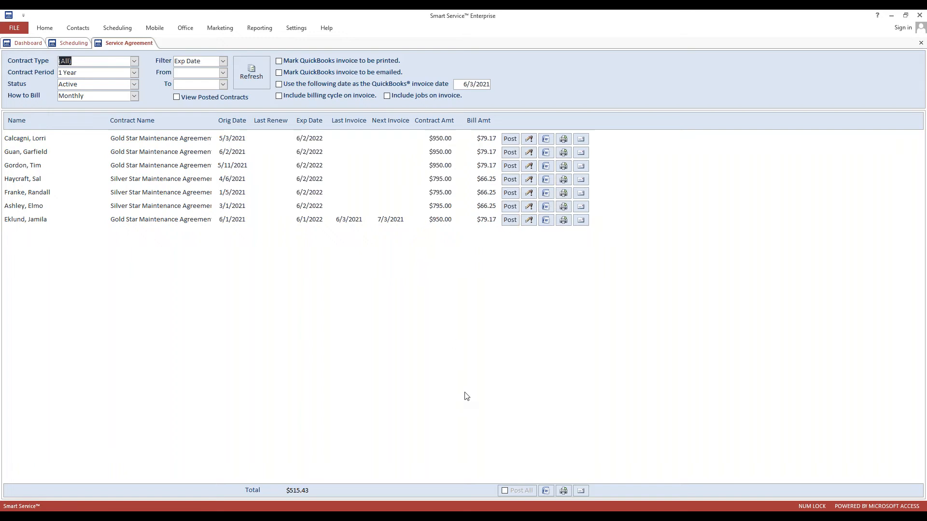
mouse_move(395, 509)
click(393, 476)
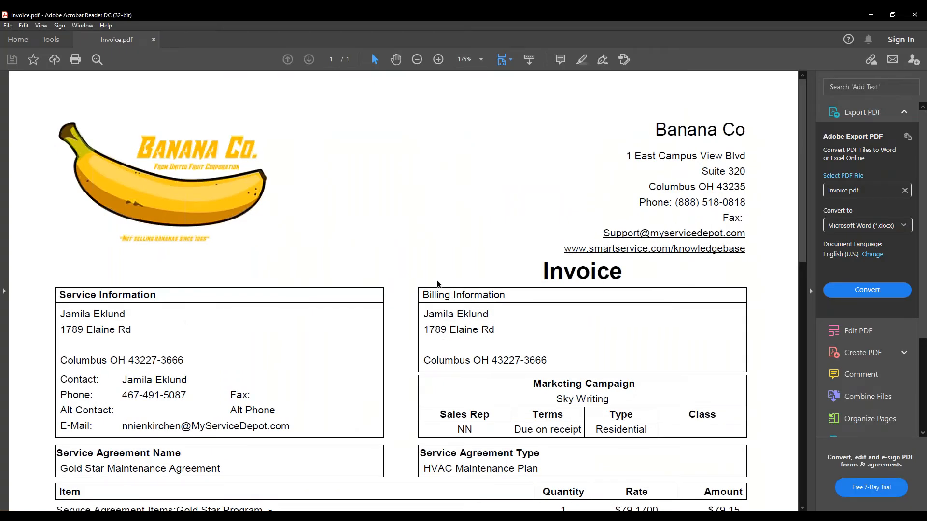
Scroll through the invoice PDF to review it, then minimize Acrobat Reader.
right_click(345, 131)
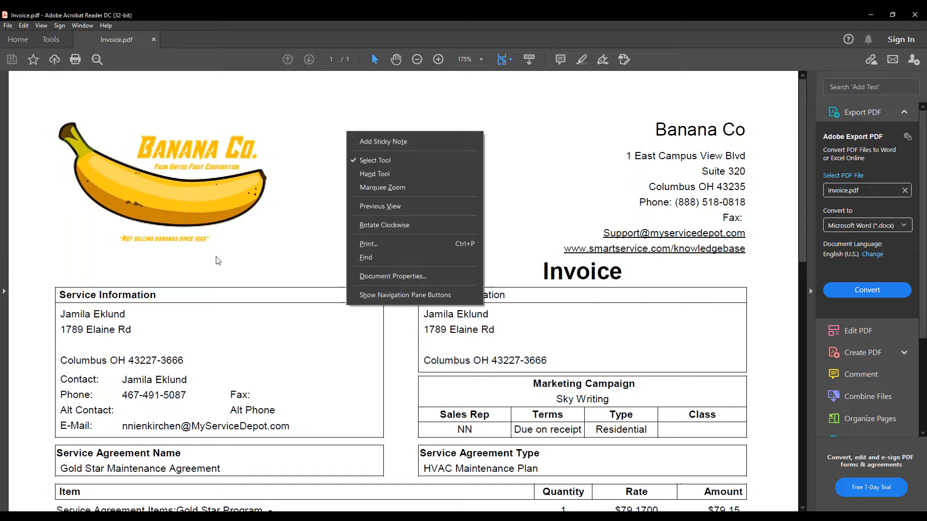
click(277, 279)
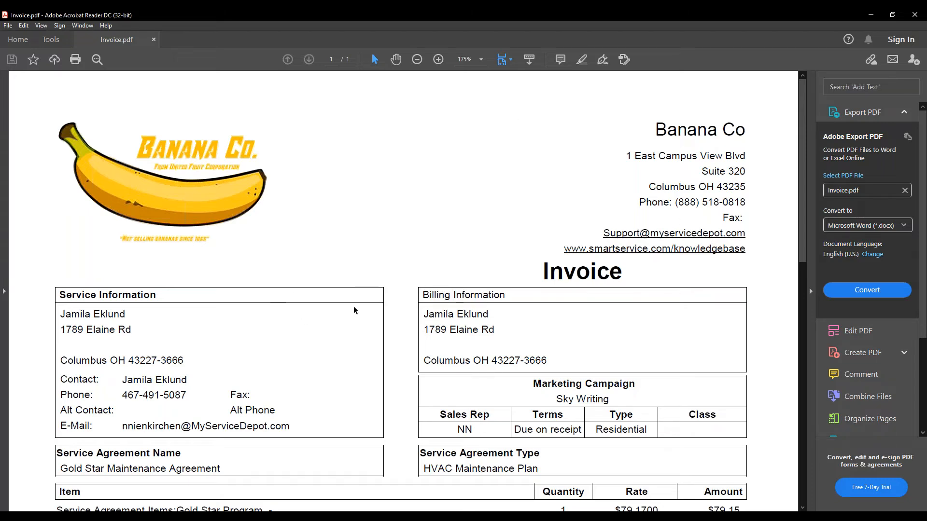
scroll(355, 310, down, 3)
scroll(355, 311, down, 2)
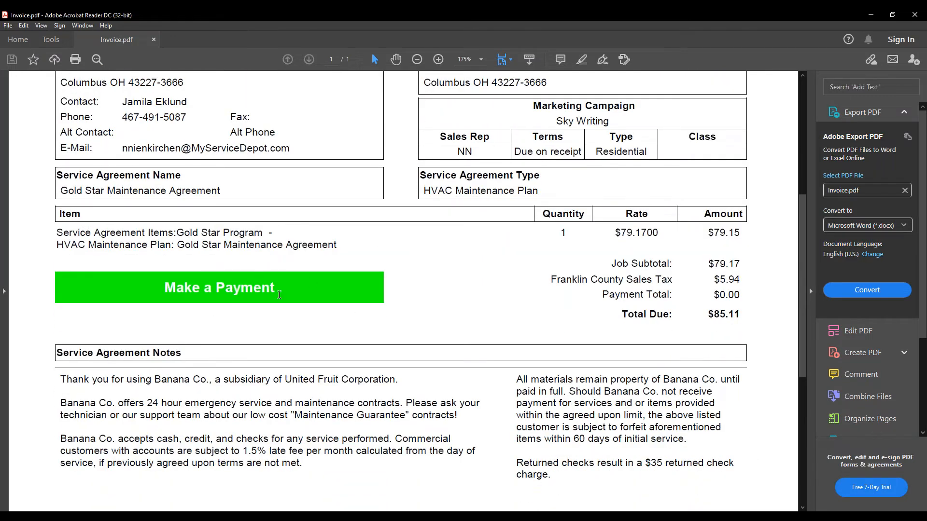
mouse_move(226, 294)
scroll(404, 348, up, 6)
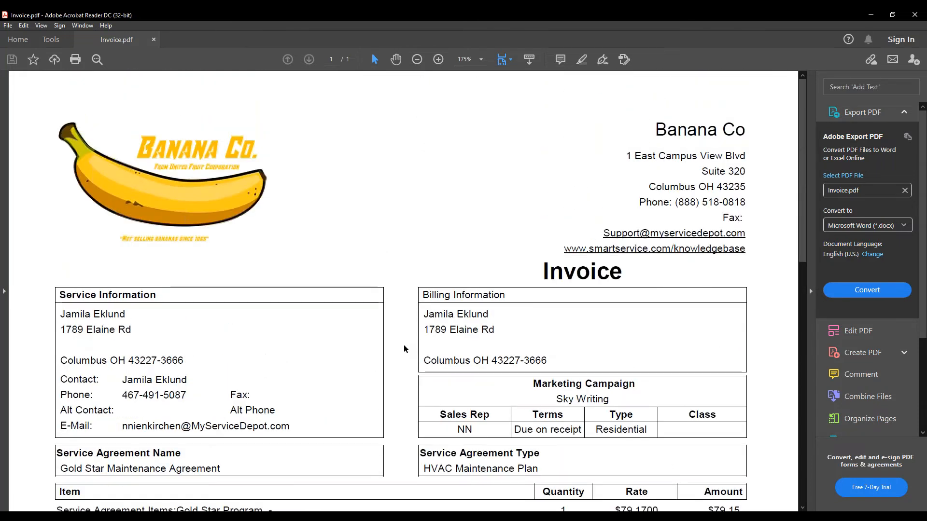
click(872, 17)
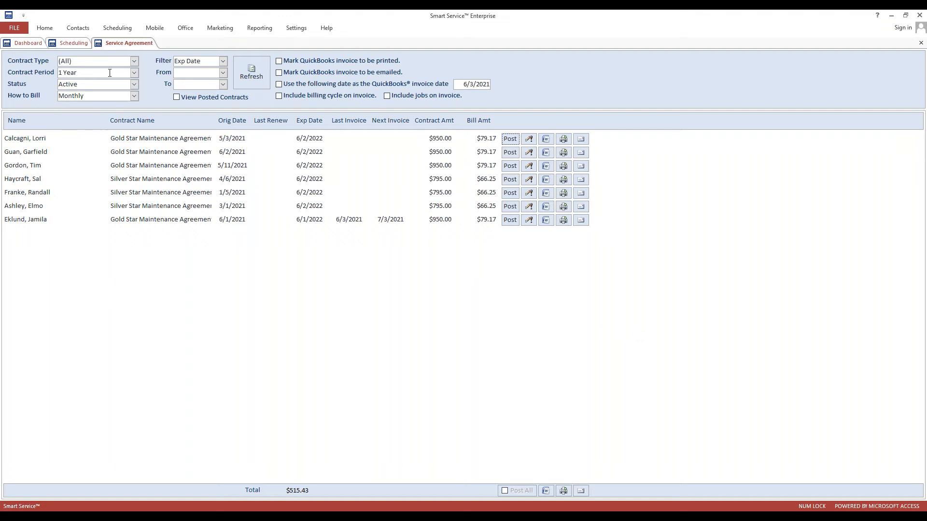
Switch to the Scheduling board for Jun 3, 2021.
click(74, 45)
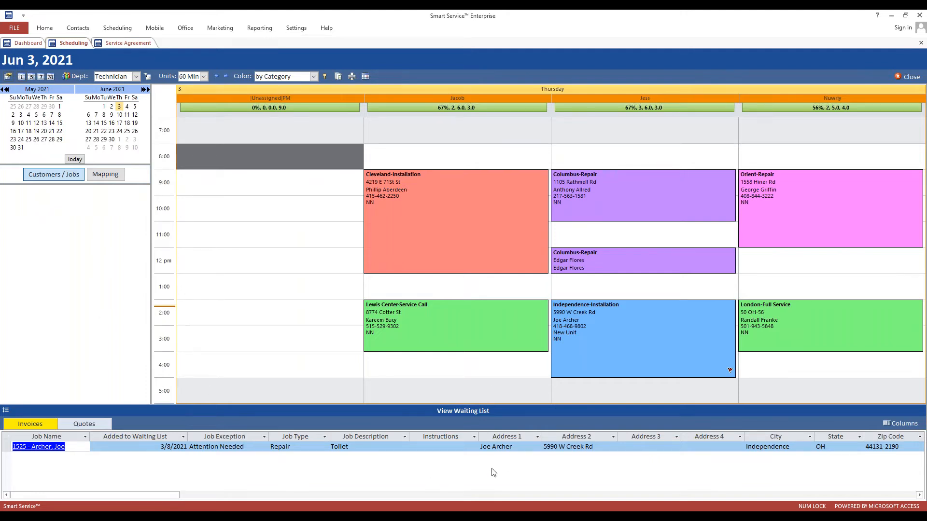
click(486, 413)
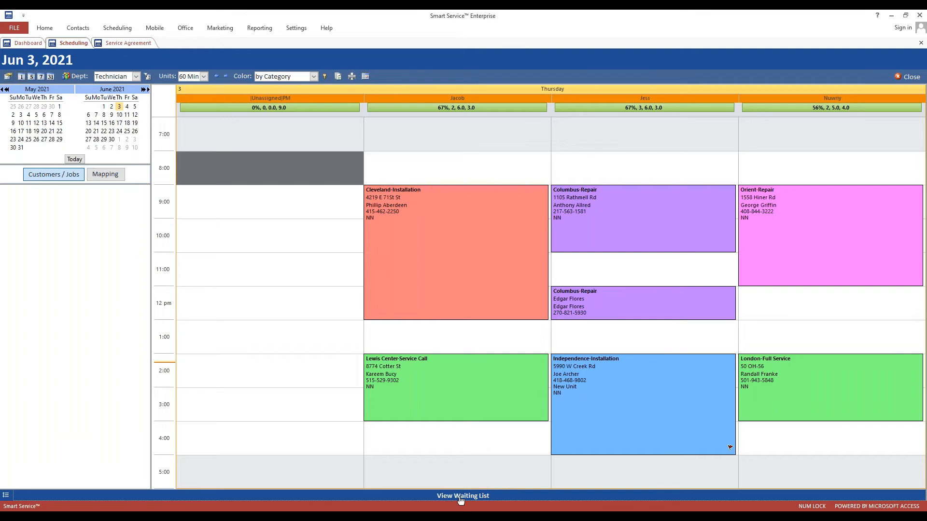
click(458, 497)
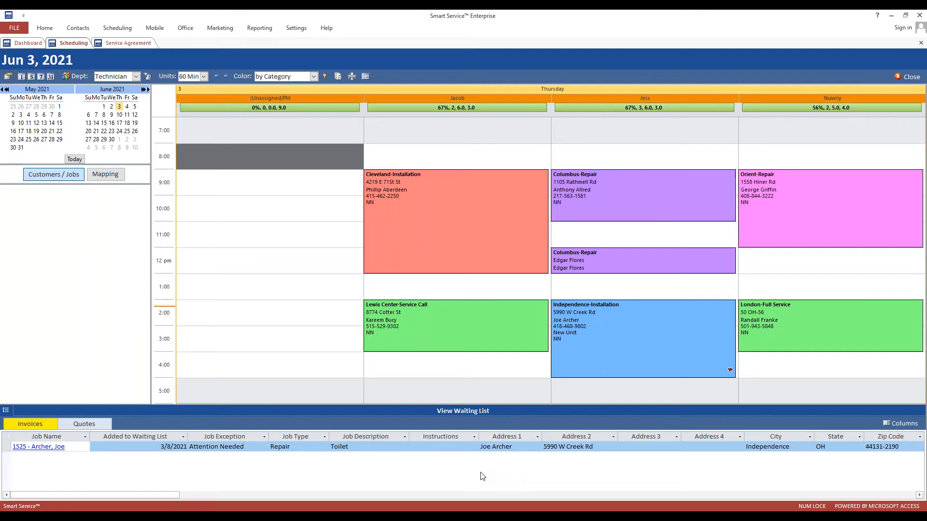
click(900, 29)
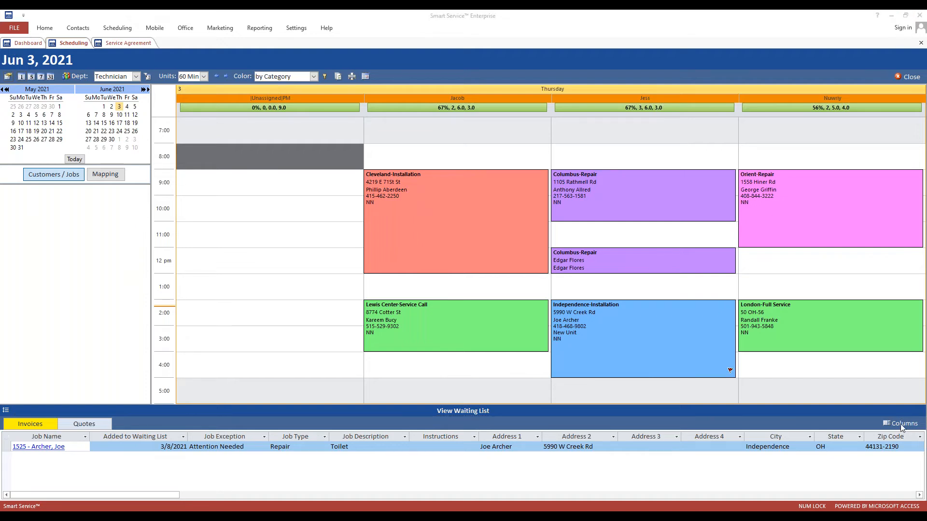
Add Job Amount to the waiting list's displayed columns.
click(900, 424)
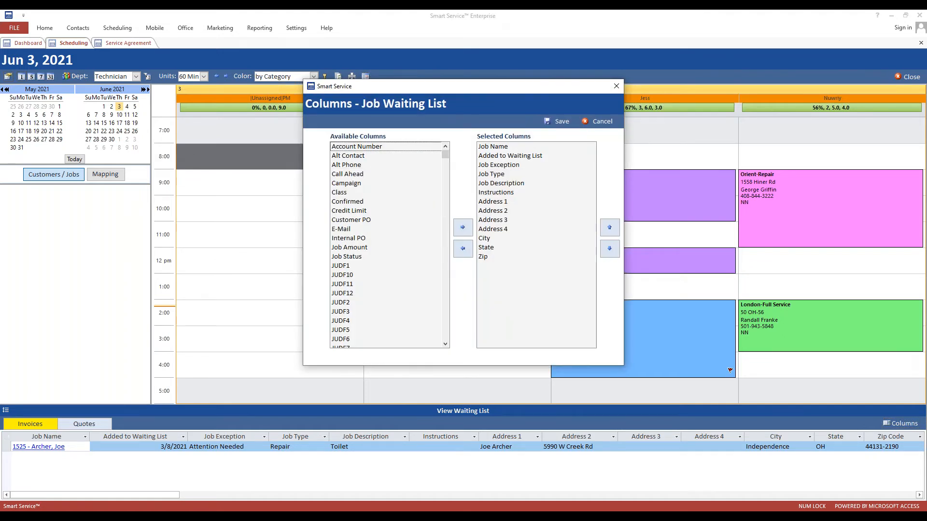
click(365, 248)
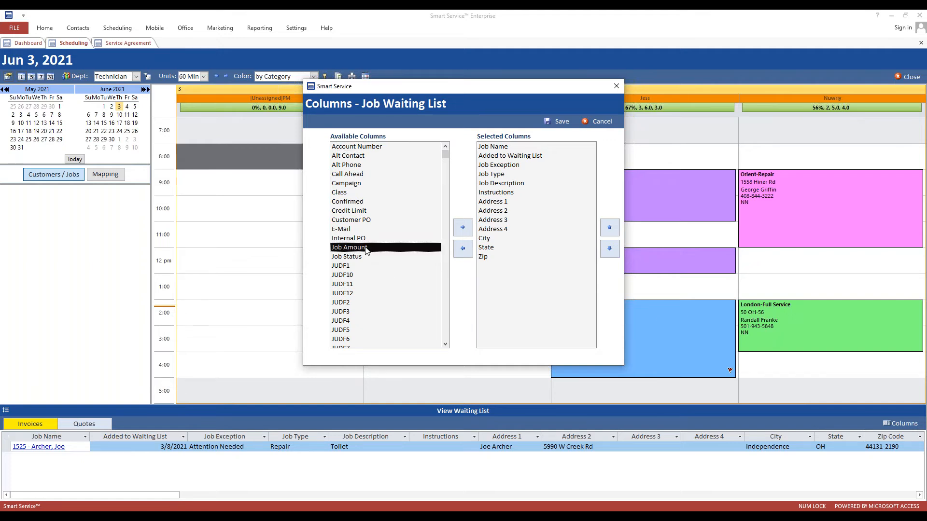
click(499, 166)
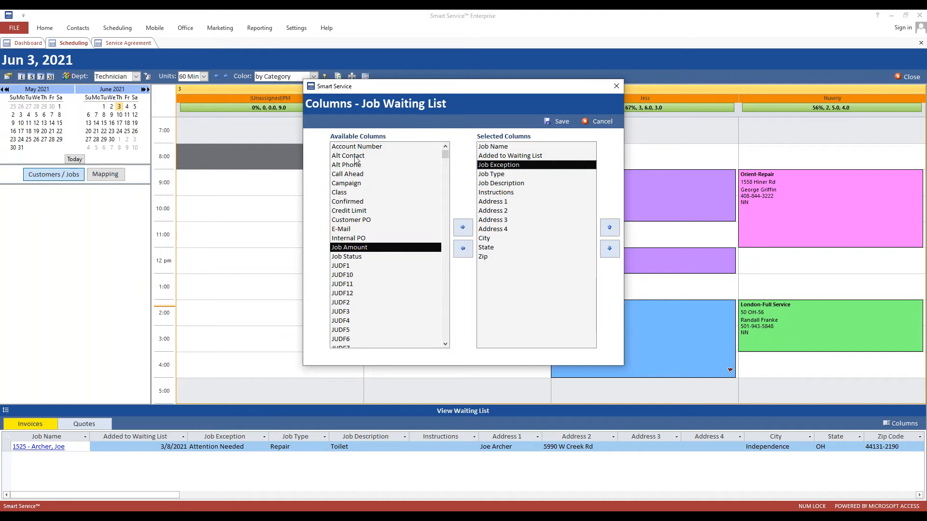
click(358, 203)
click(359, 228)
click(356, 247)
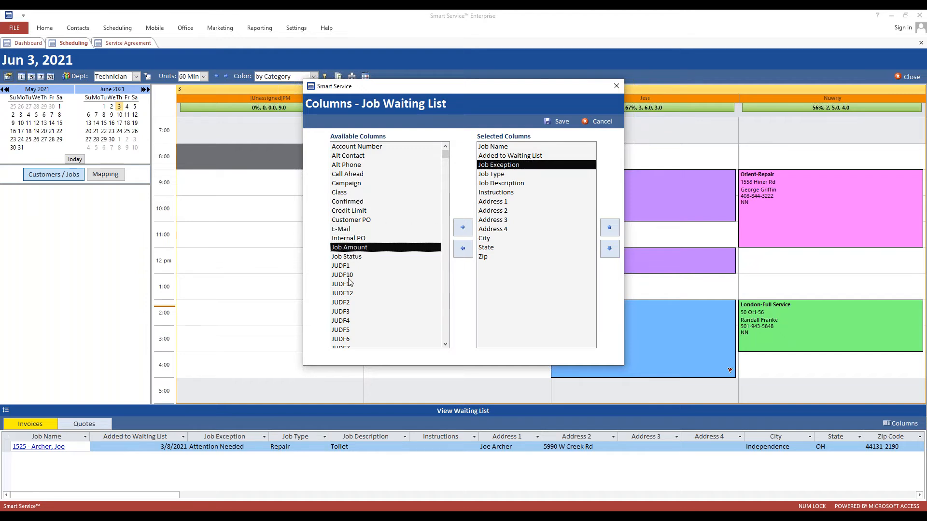
click(351, 275)
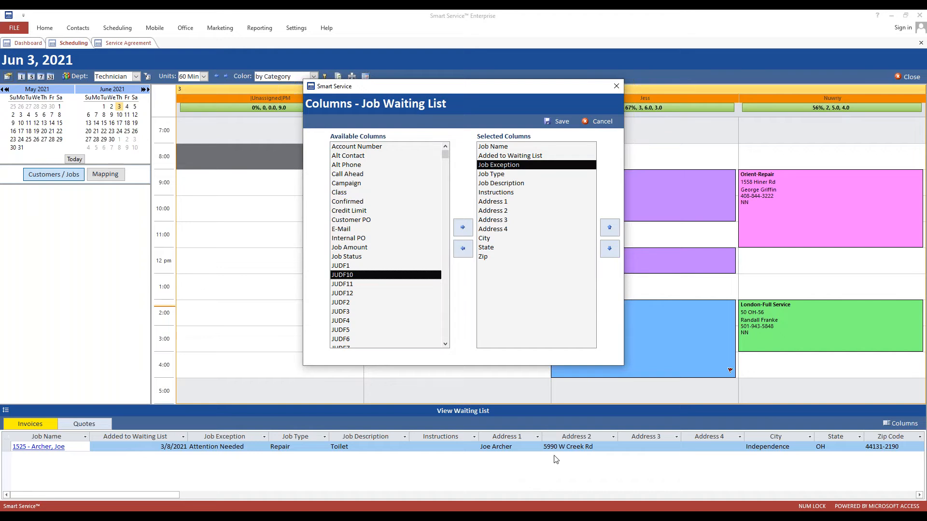
click(527, 147)
click(519, 167)
click(512, 201)
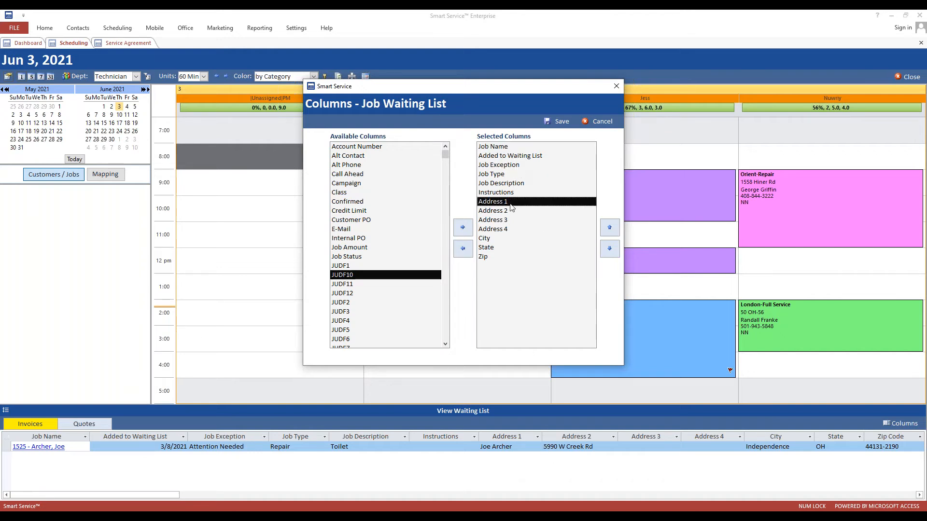
click(508, 230)
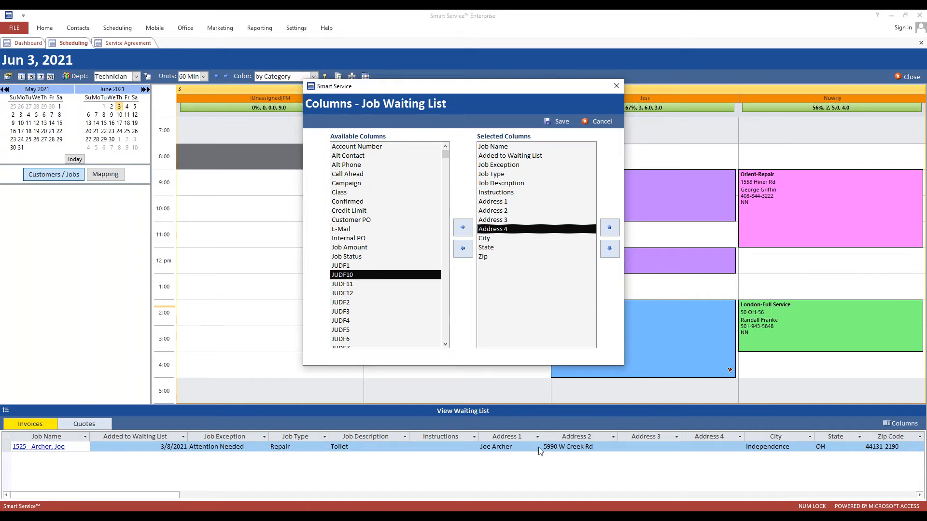
click(345, 248)
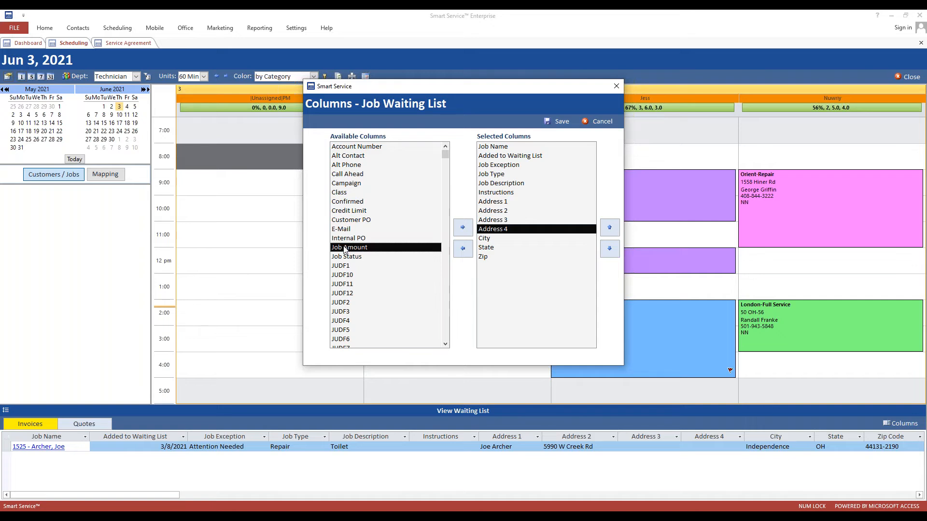
click(461, 230)
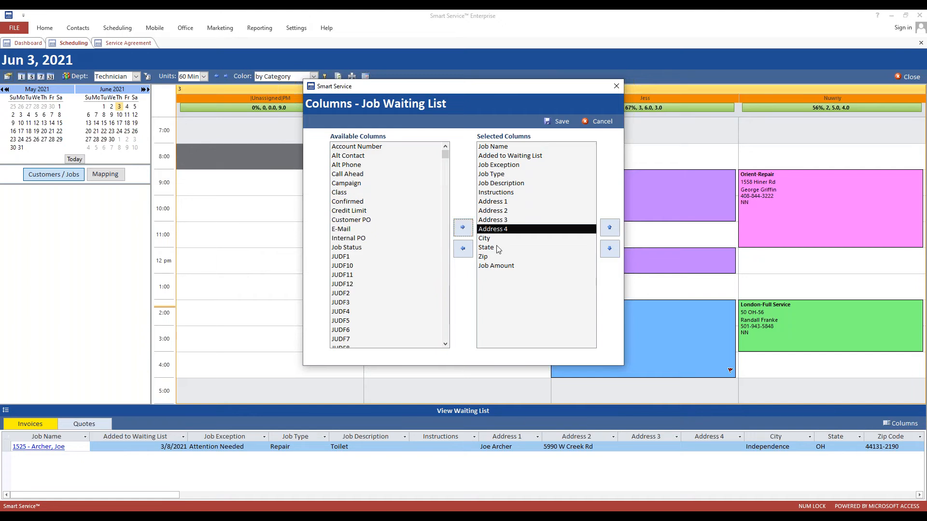
Move Job Amount up to sit right after Job Exception and save the layout.
click(486, 259)
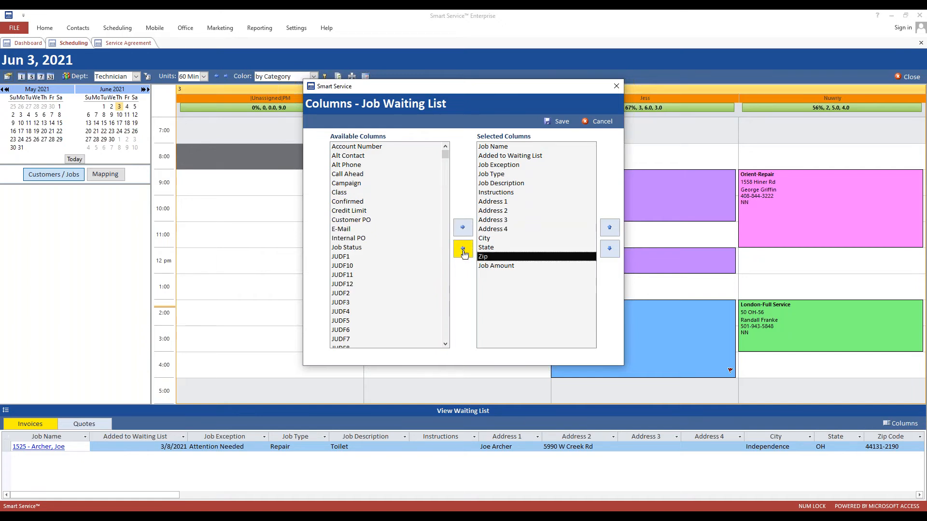
click(495, 268)
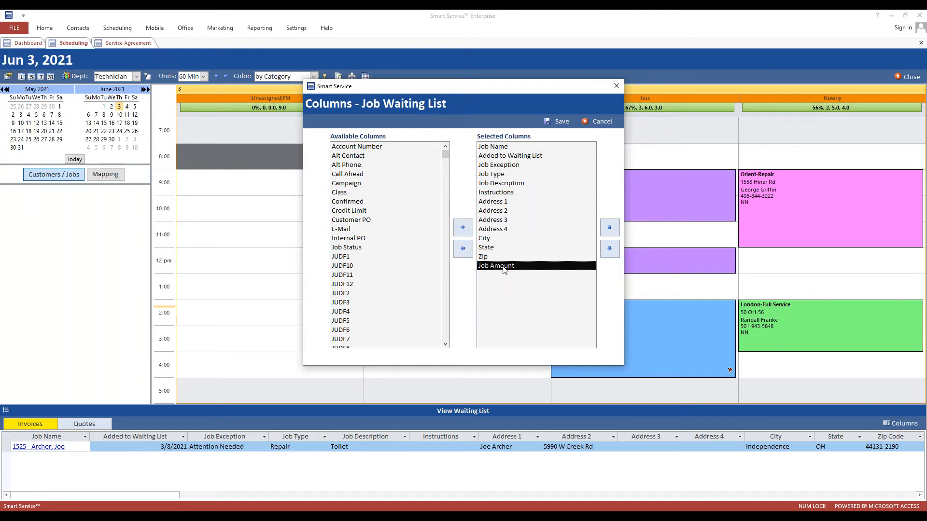
click(606, 231)
click(607, 231)
click(606, 231)
click(606, 231)
click(606, 231)
click(606, 230)
click(606, 231)
click(606, 231)
click(606, 230)
click(606, 231)
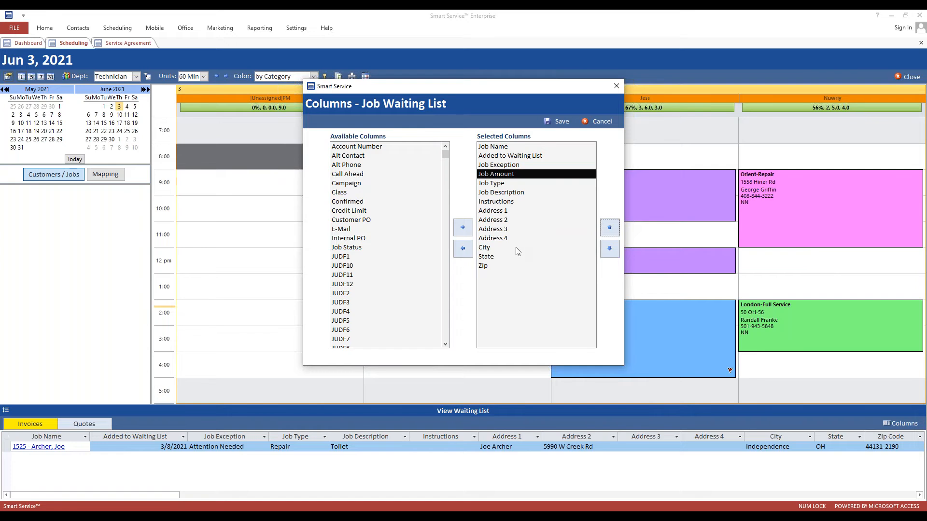
click(556, 122)
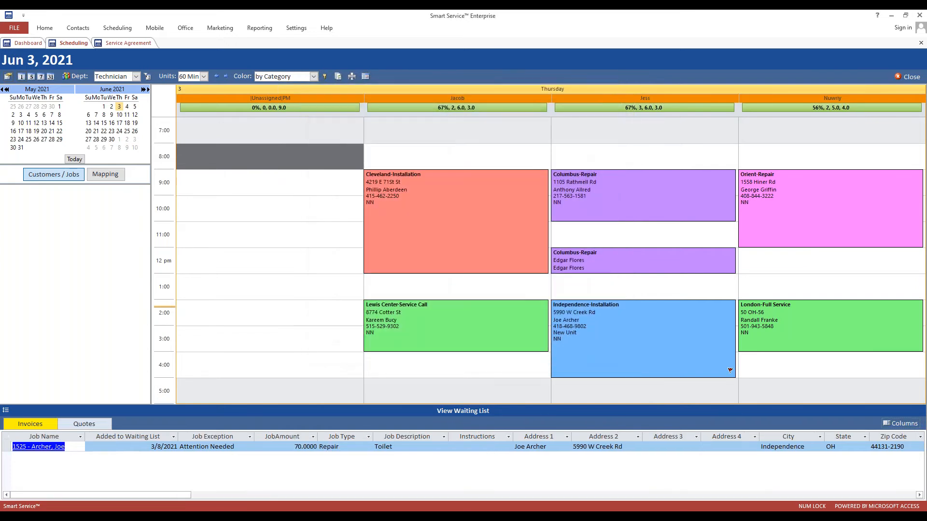
Inspect the waiting Repair job's JobAmount, Job Type and Job Description cells.
click(278, 438)
click(222, 438)
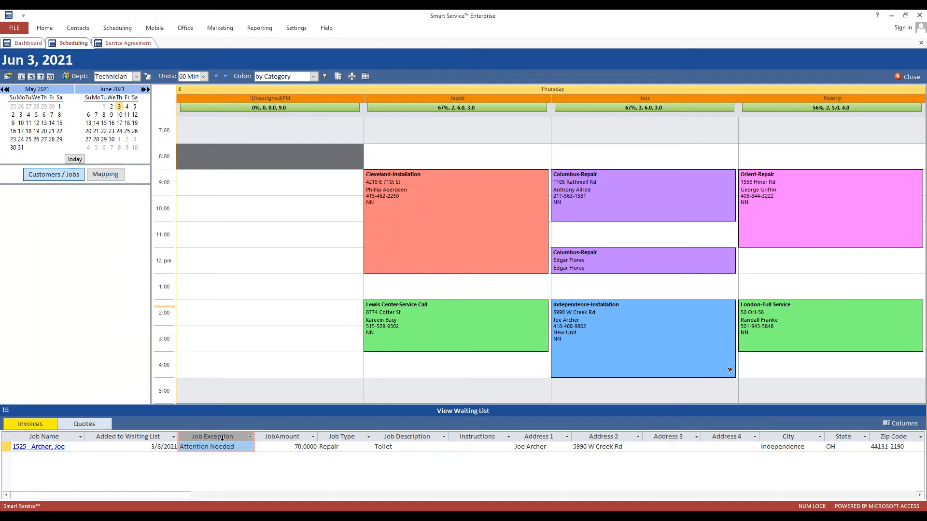
click(273, 446)
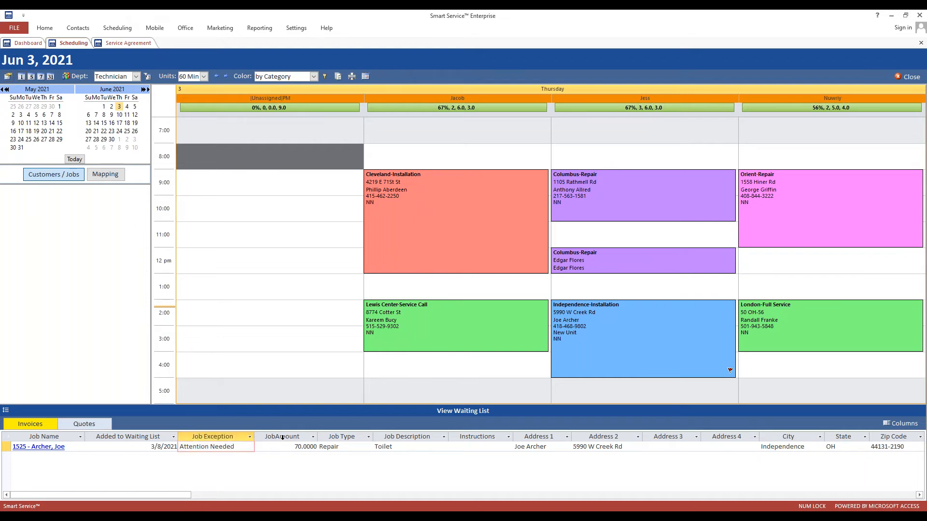
click(340, 447)
key(Tab)
key(Tab)
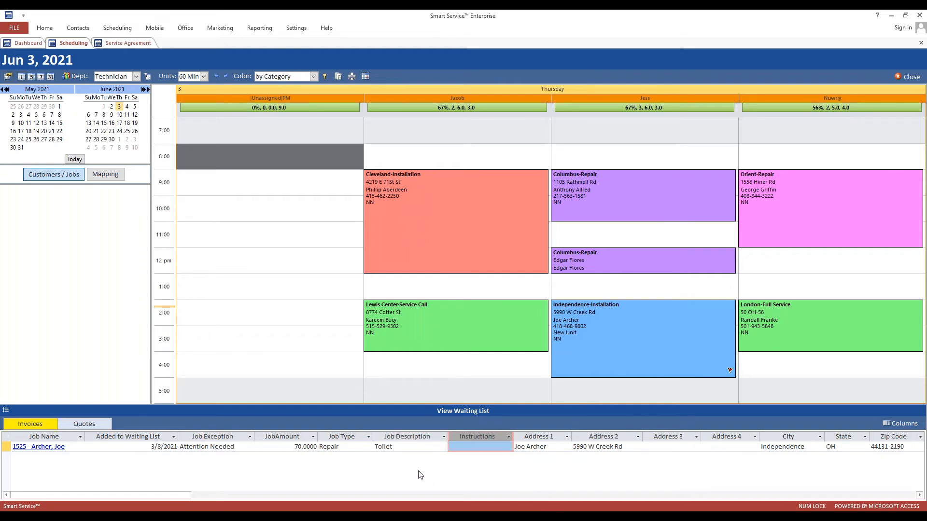
click(437, 438)
Narrow the Job Description and Added to Waiting List columns and widen Job Exception.
drag(448, 436, 407, 439)
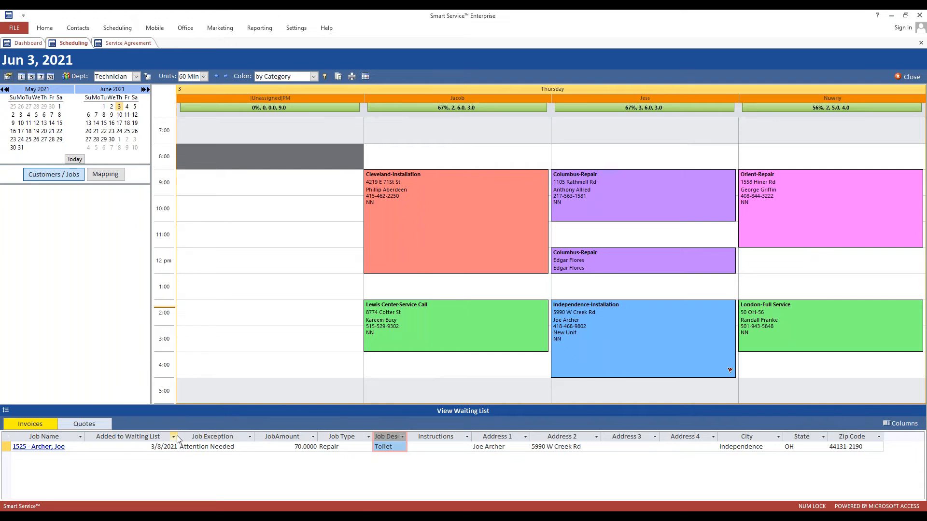
drag(178, 435, 128, 436)
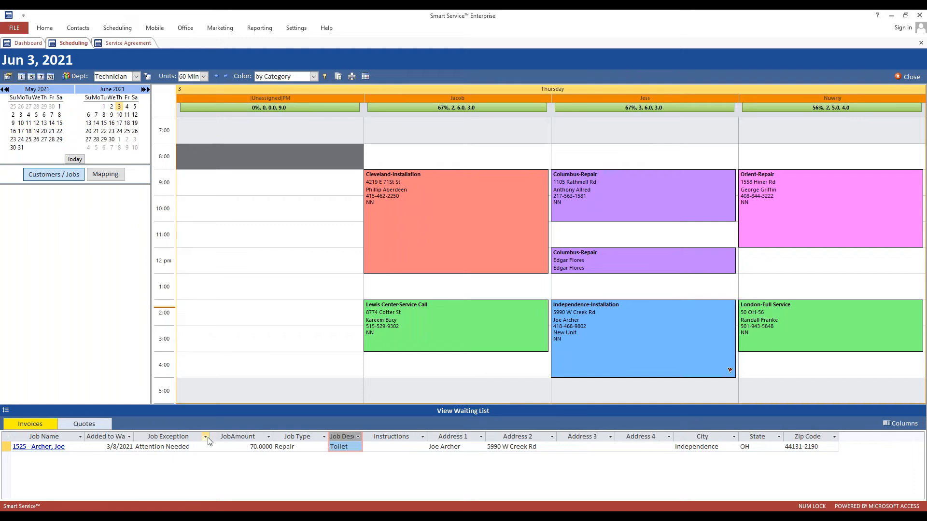
drag(209, 435, 243, 436)
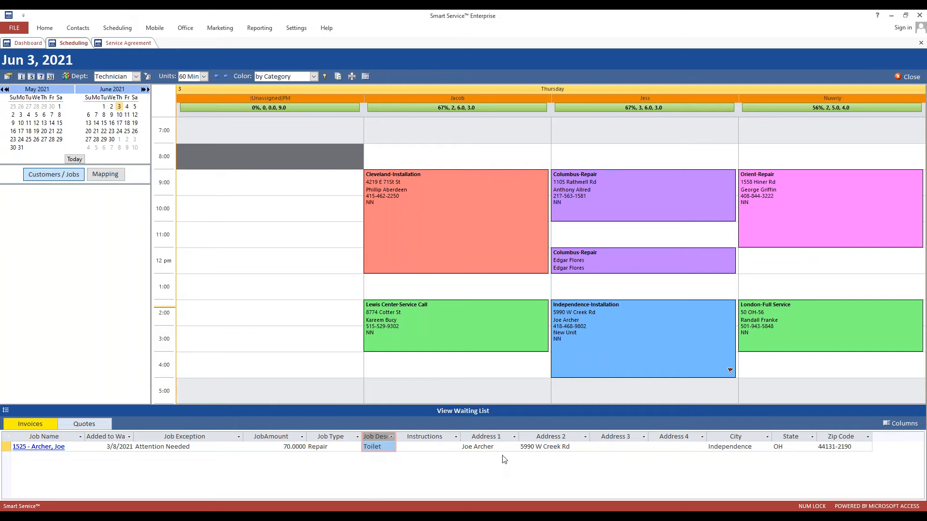
Open the noon Columbus-Repair job's full record.
mouse_move(590, 260)
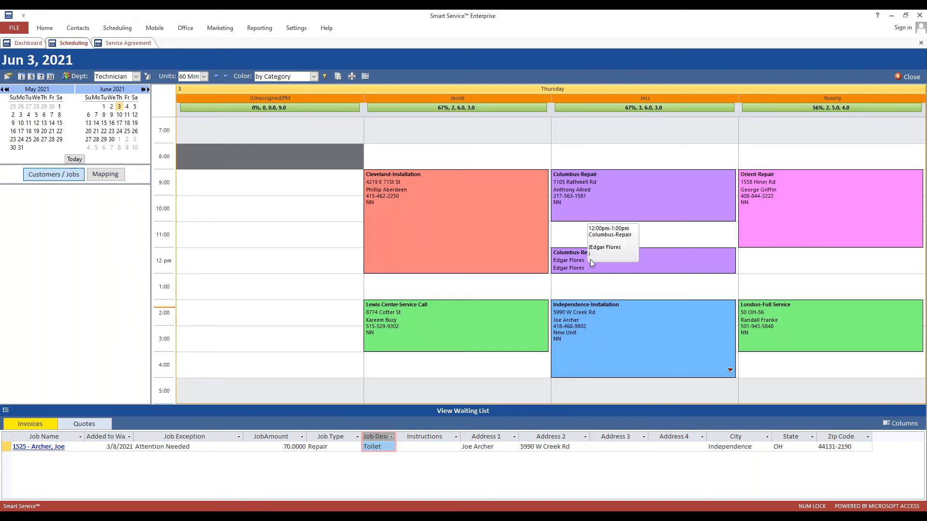
click(590, 259)
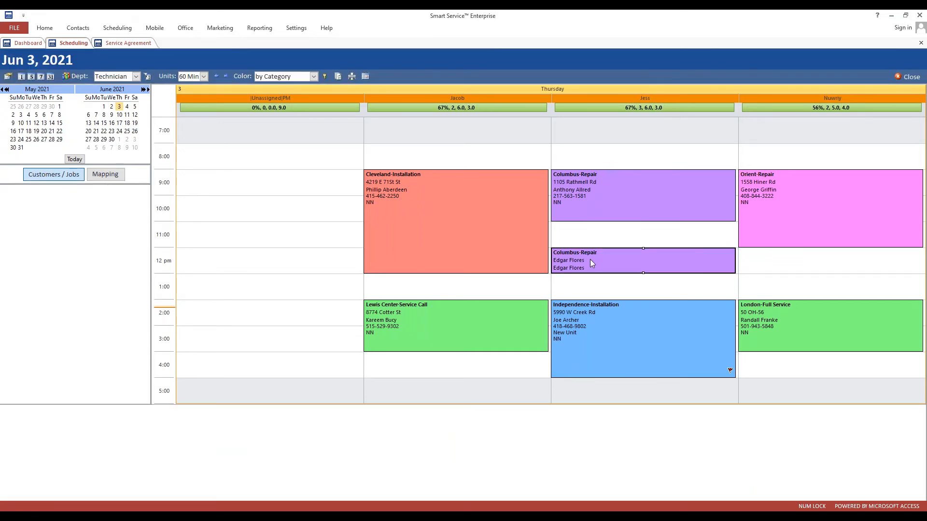
double_click(590, 259)
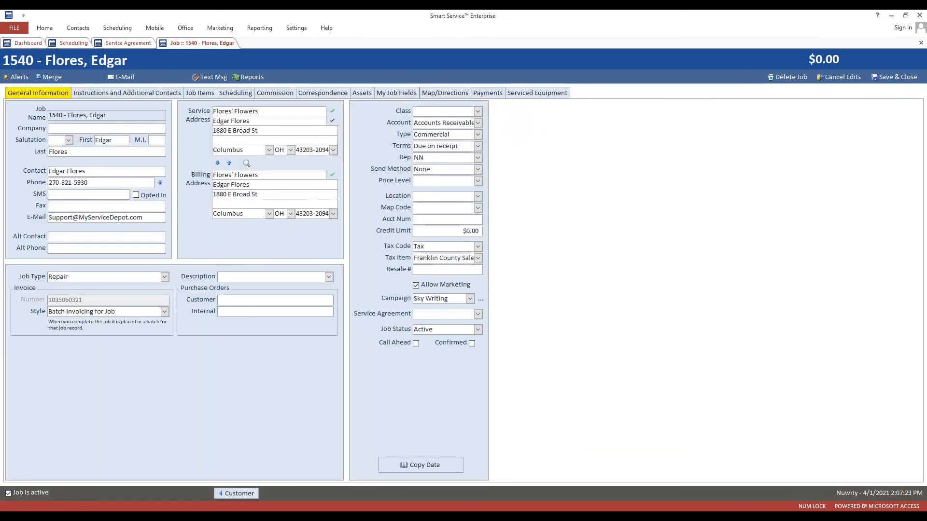
Append a second e-mail address after the support address in the E-Mail field.
drag(149, 217, 48, 219)
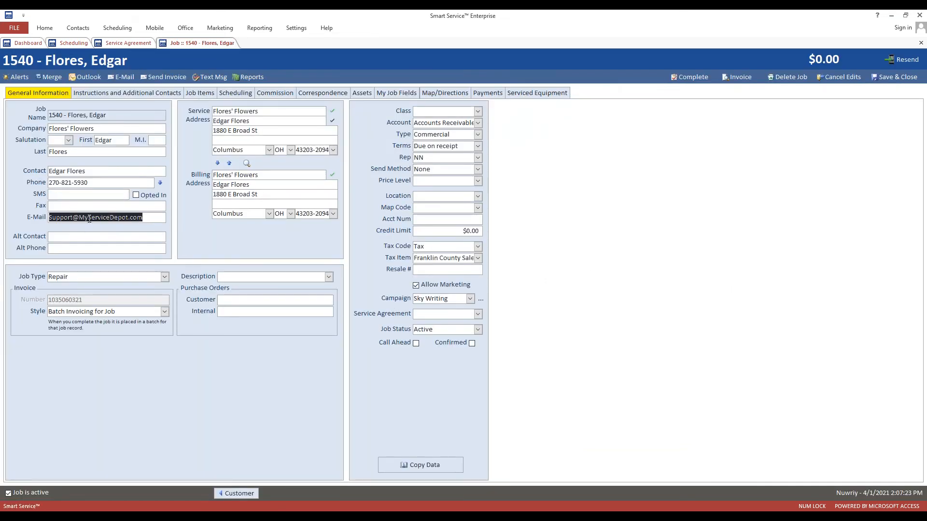
click(88, 219)
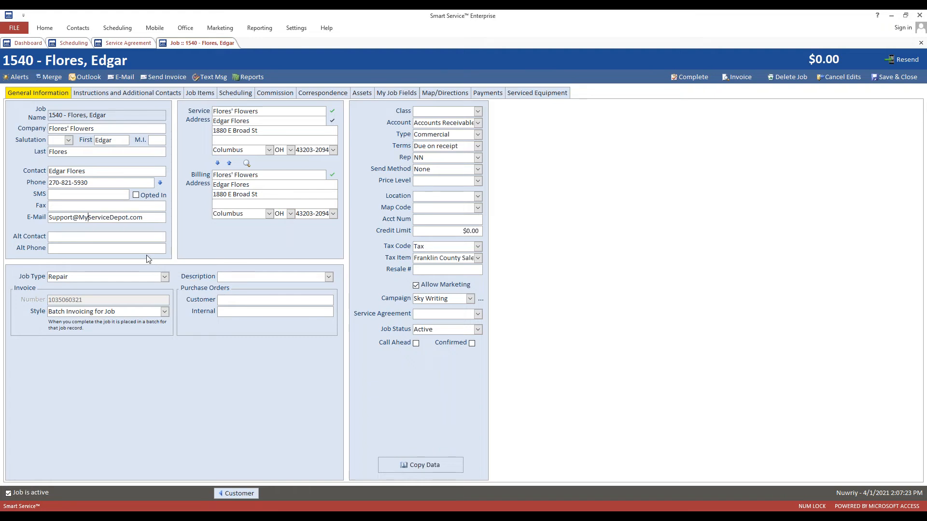
drag(144, 217, 40, 211)
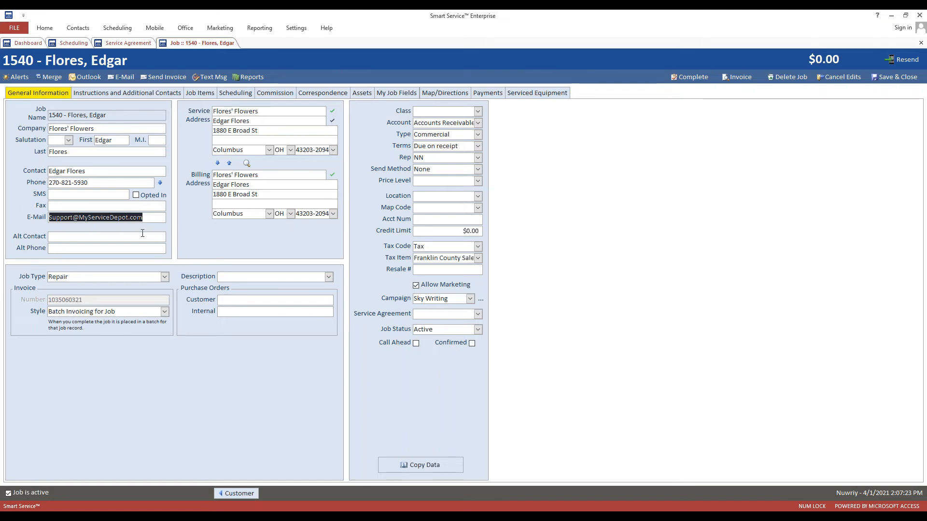
click(150, 220)
drag(56, 217, 143, 217)
click(143, 217)
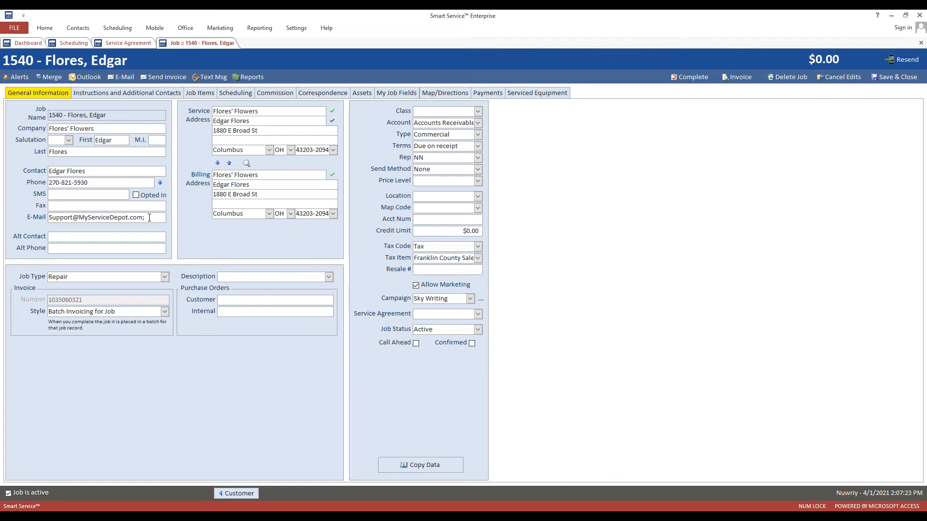
click(36, 218)
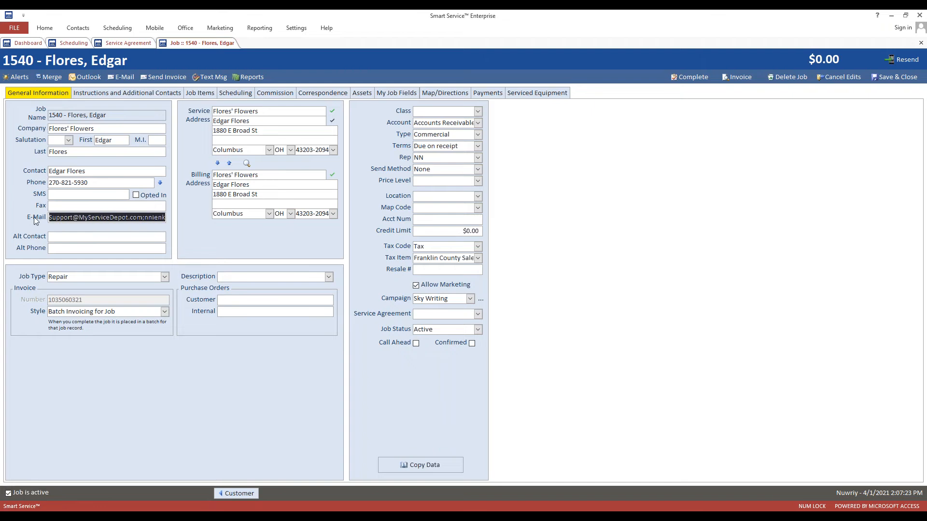
click(109, 218)
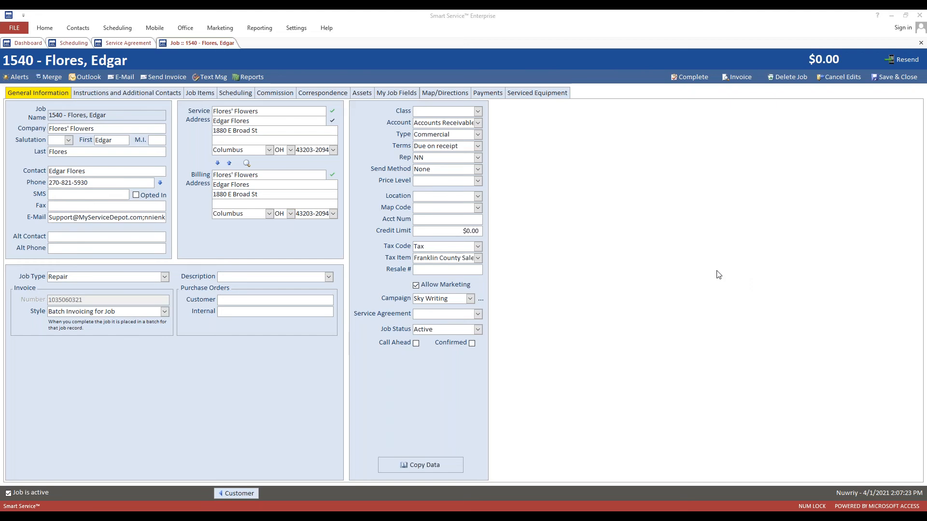
Delete both addresses from the E-Mail field and move on to Alt Contact.
click(52, 217)
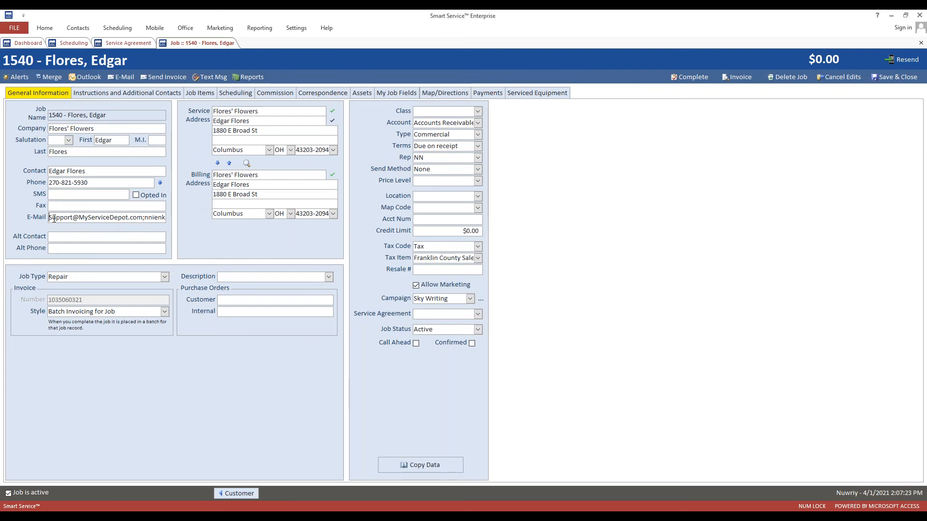
drag(51, 217, 203, 221)
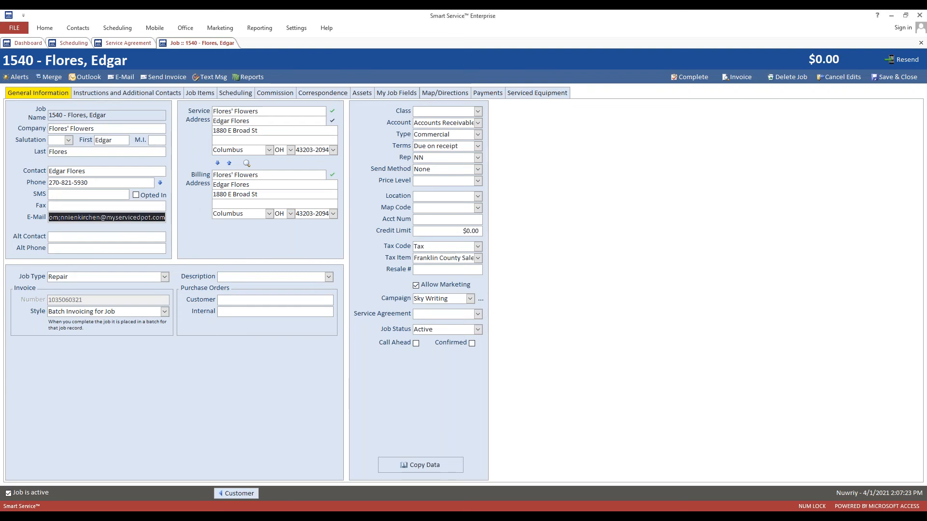
key(Delete)
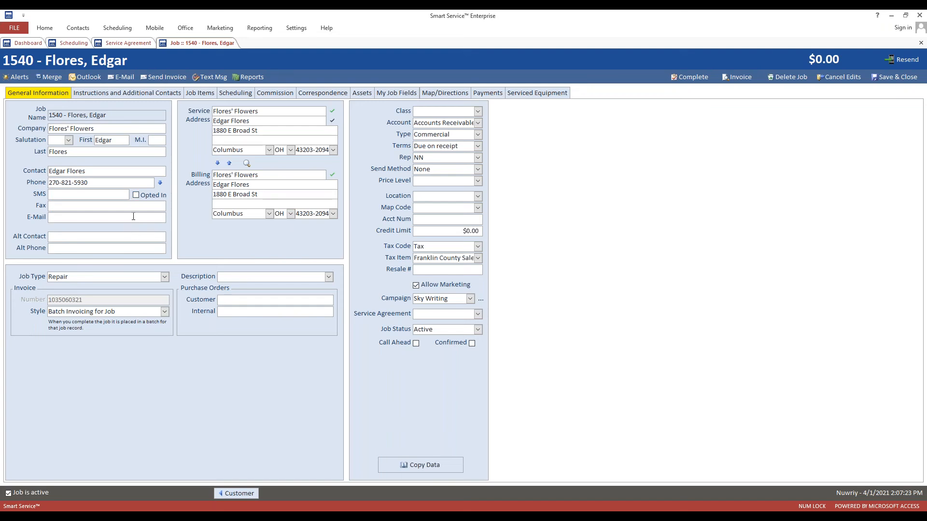
key(Tab)
Save and close job 1540, then open Reporting from the Dashboard.
click(880, 79)
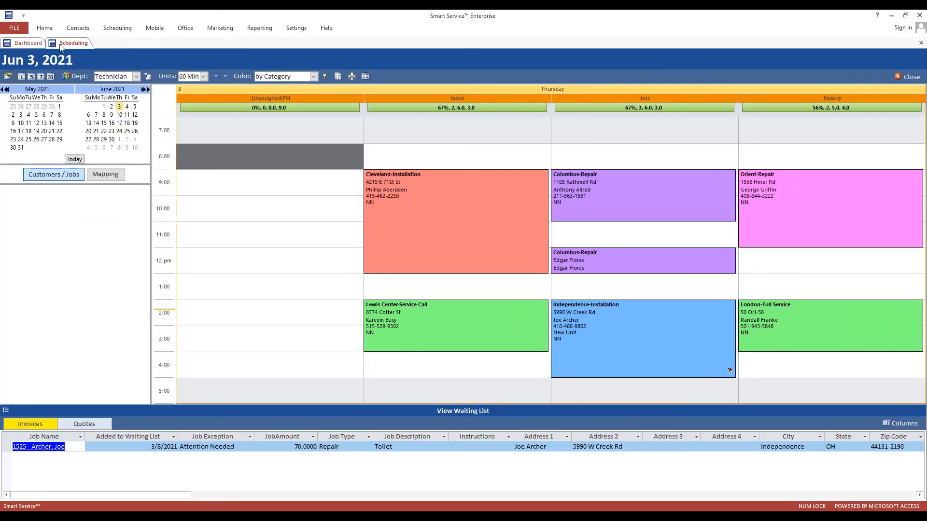
click(34, 44)
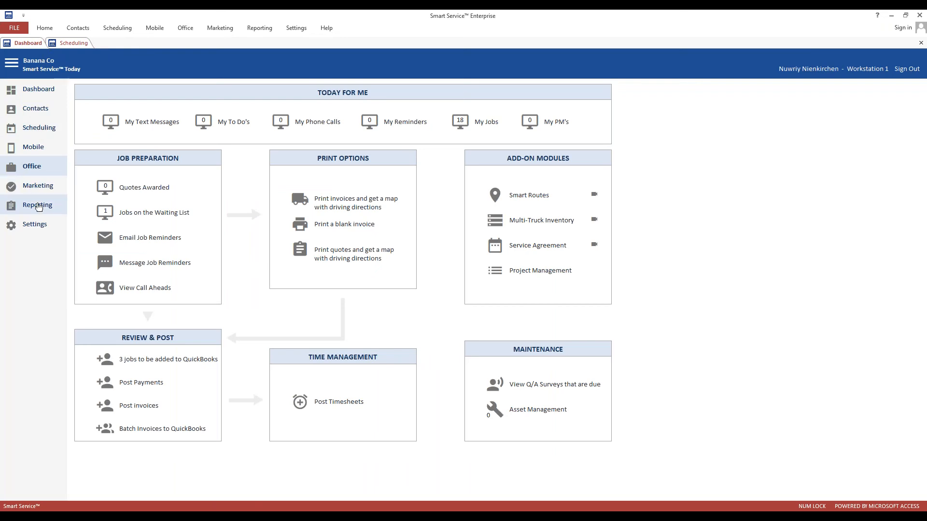
click(38, 205)
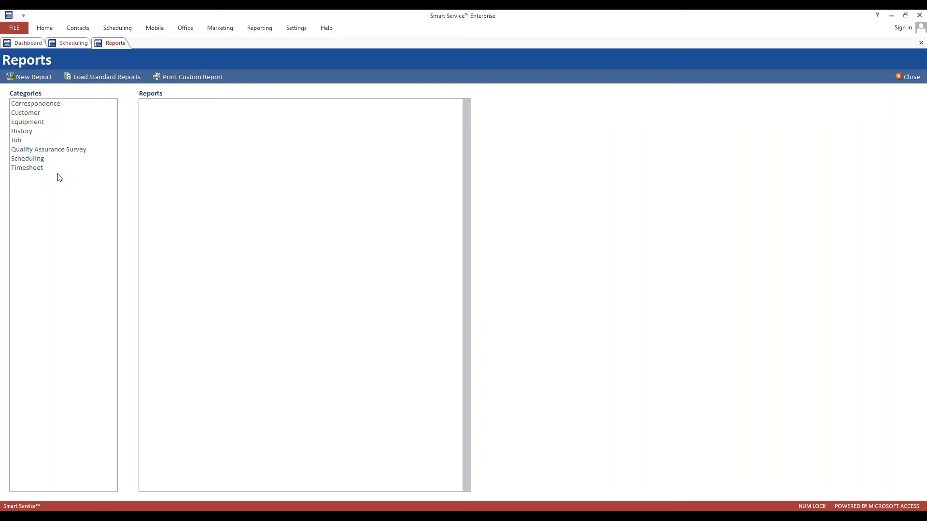
Keep iFleet Notes as the seventh field of Jobs in detail by class, save, then show Scheduling.
click(18, 141)
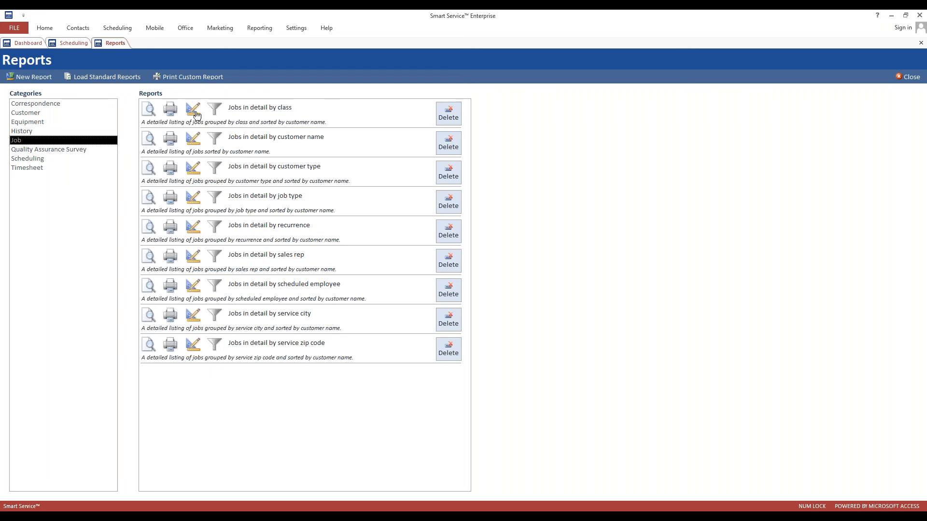
click(193, 110)
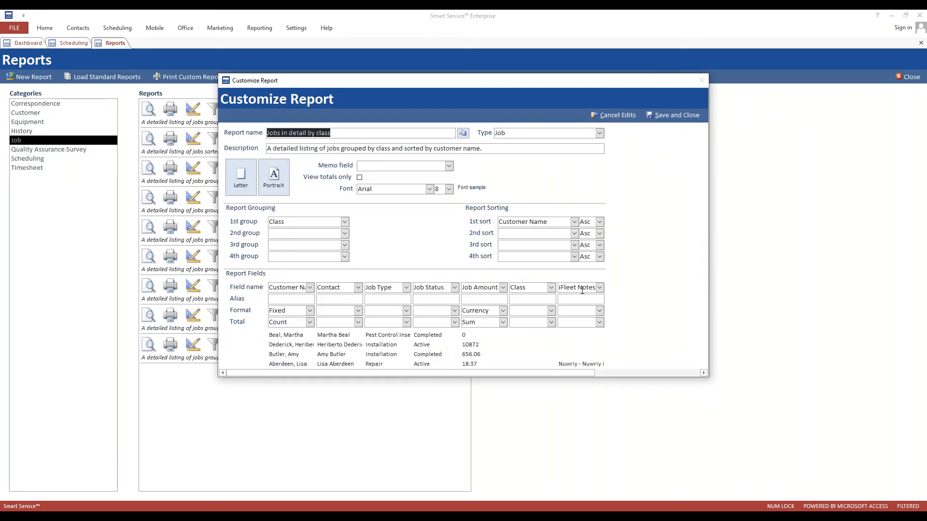
click(599, 288)
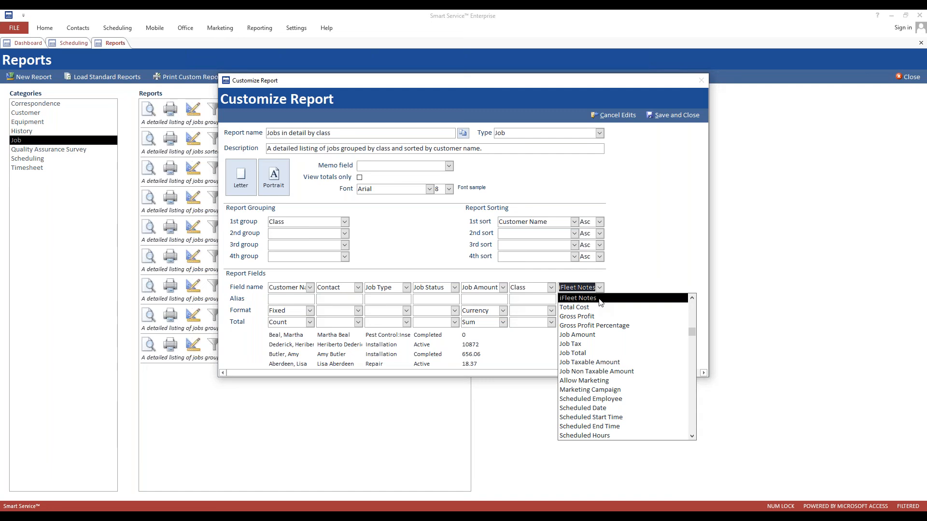
click(601, 300)
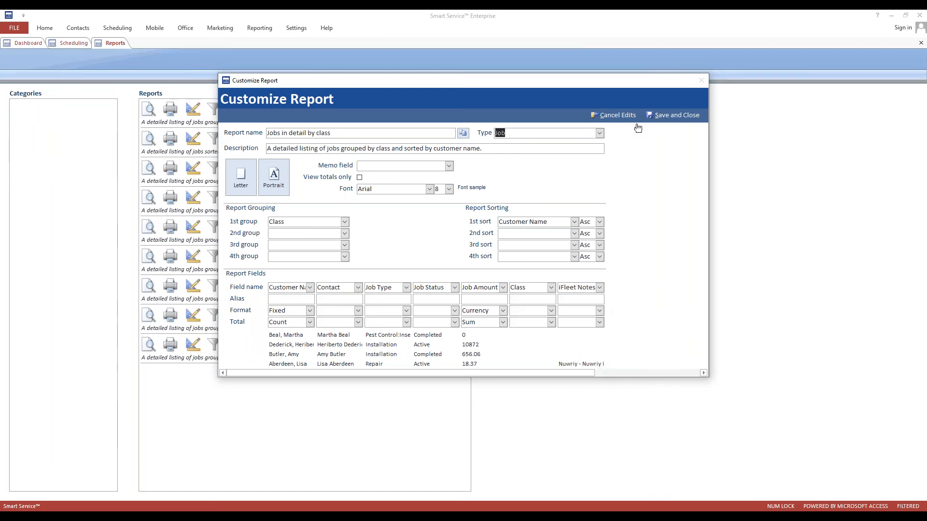
click(673, 115)
click(73, 43)
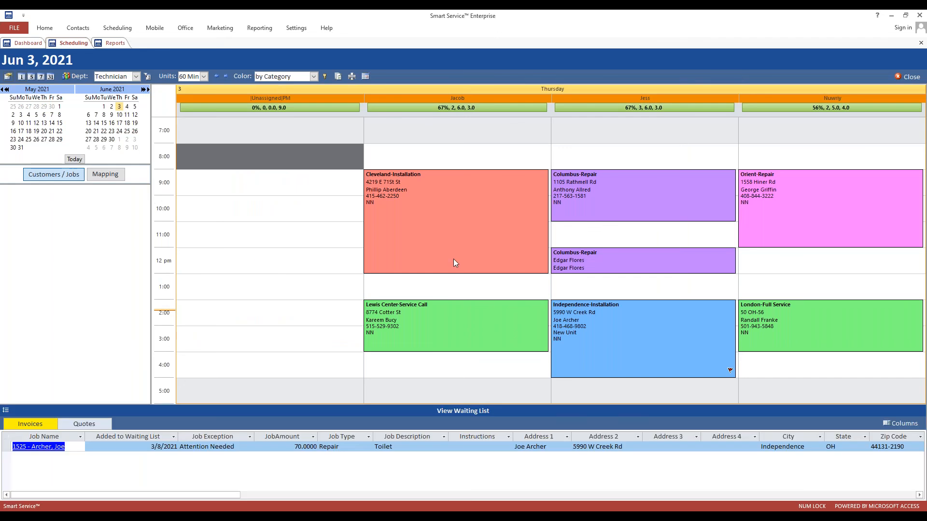
Open Cleveland-Installation job 1515, click into its empty iFleet Notes box, then return to Reports.
click(455, 259)
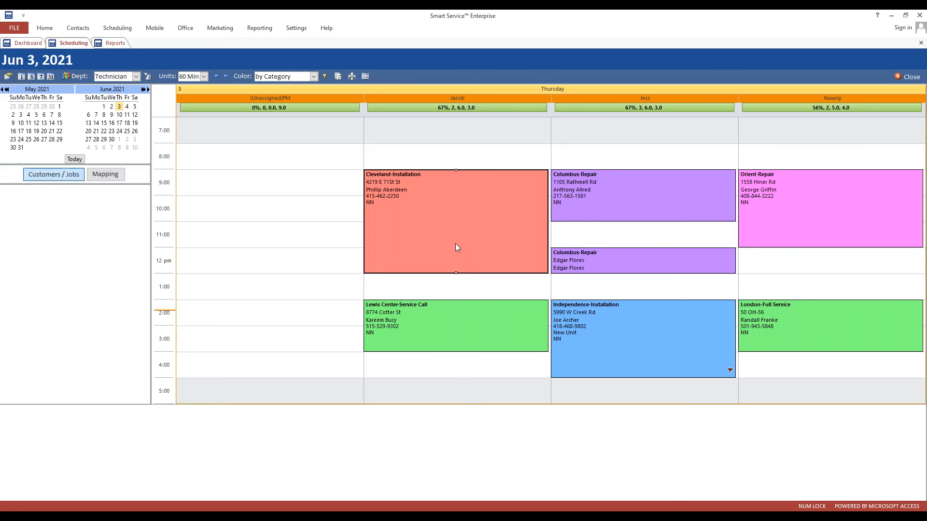
double_click(449, 248)
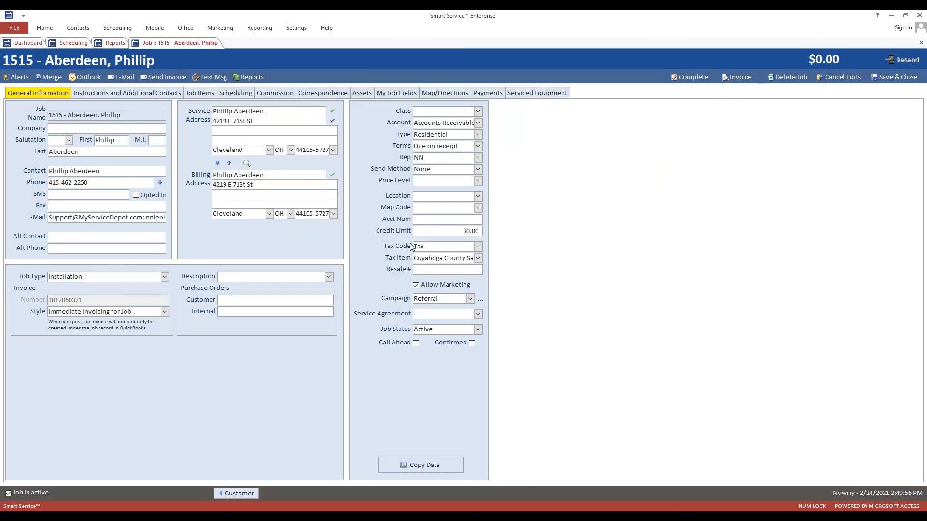
click(153, 93)
click(115, 438)
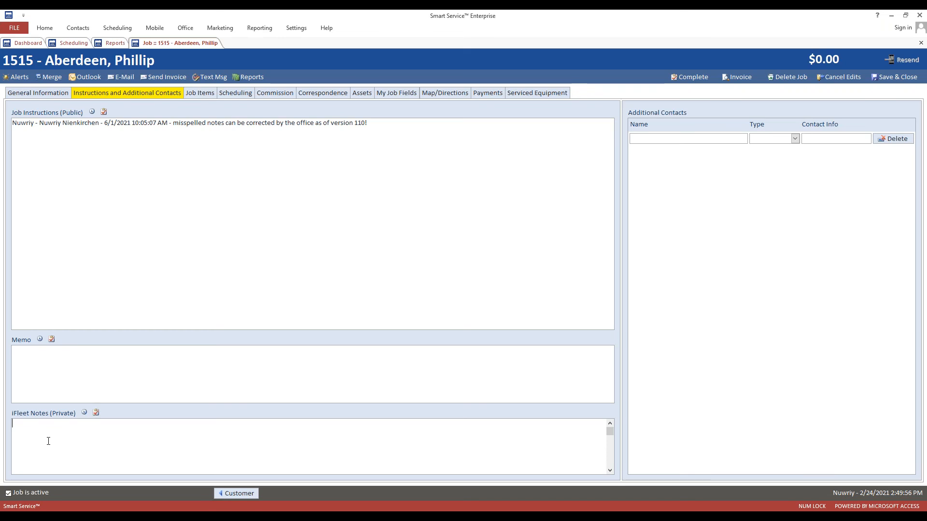
click(114, 43)
Reopen the Jobs in detail by class report, confirm iFleet Notes as its last field, and save it.
click(194, 115)
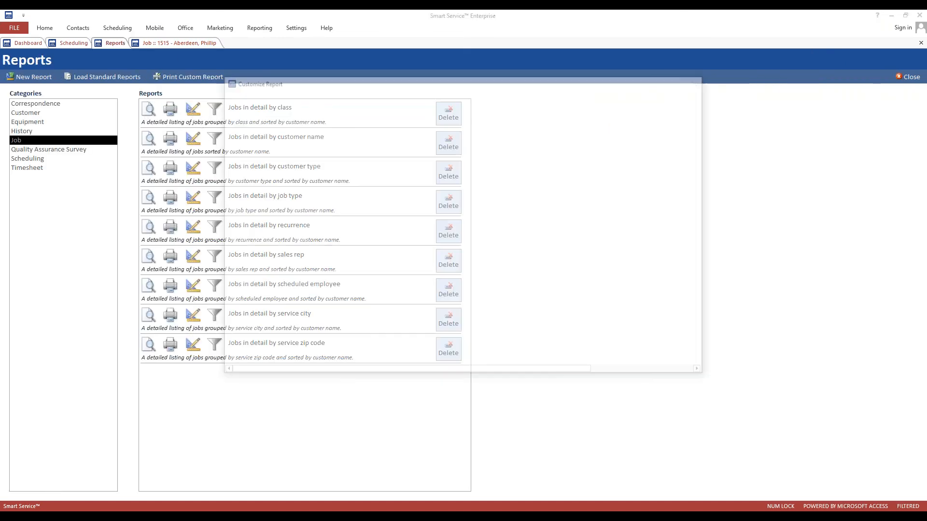
click(599, 287)
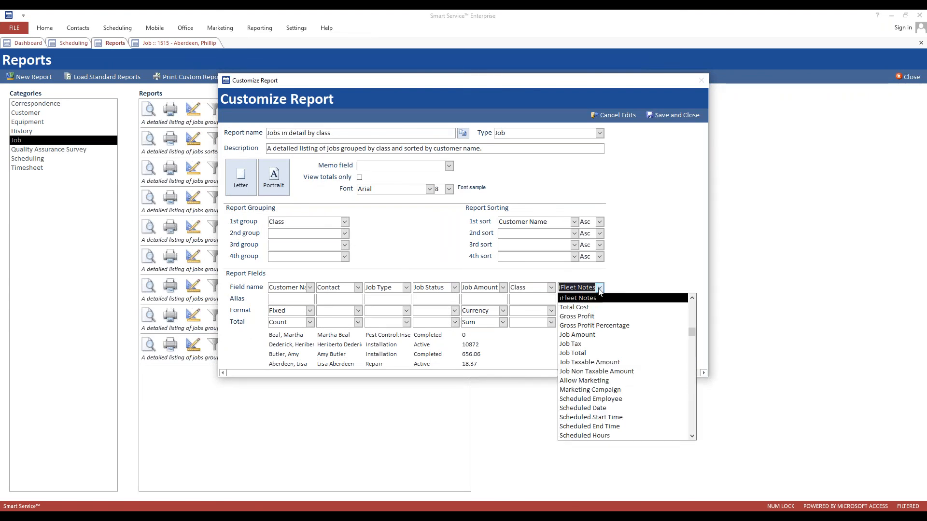
click(599, 289)
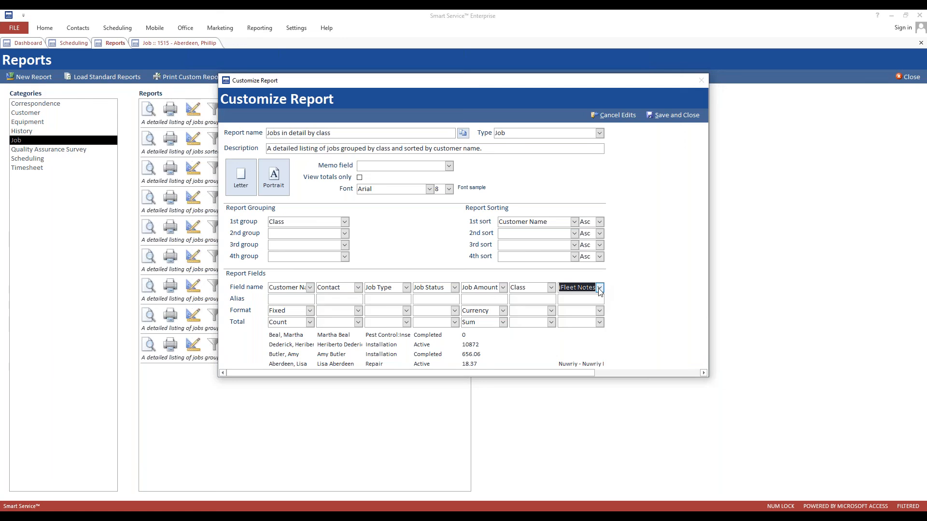
click(665, 115)
Open the Equipment Report for customizing and review the second column's field choices, keeping Equipment Type.
click(33, 123)
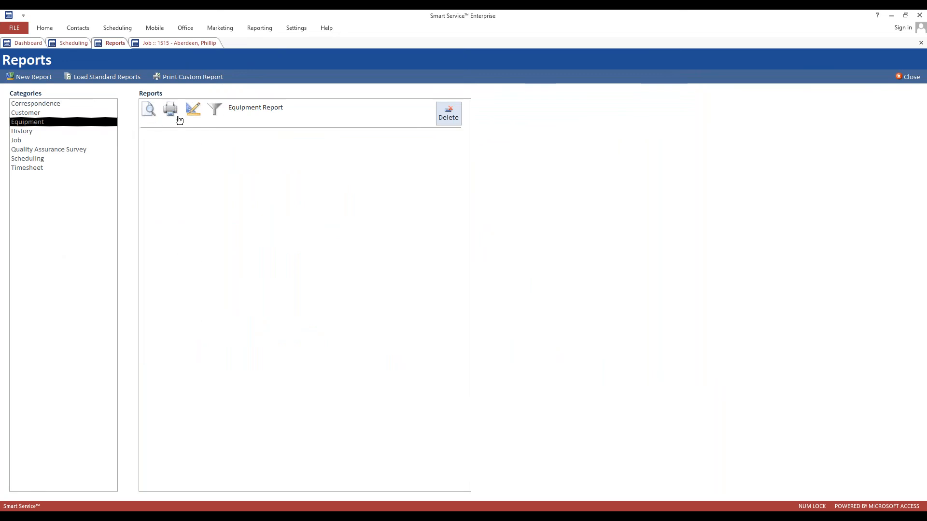
click(193, 110)
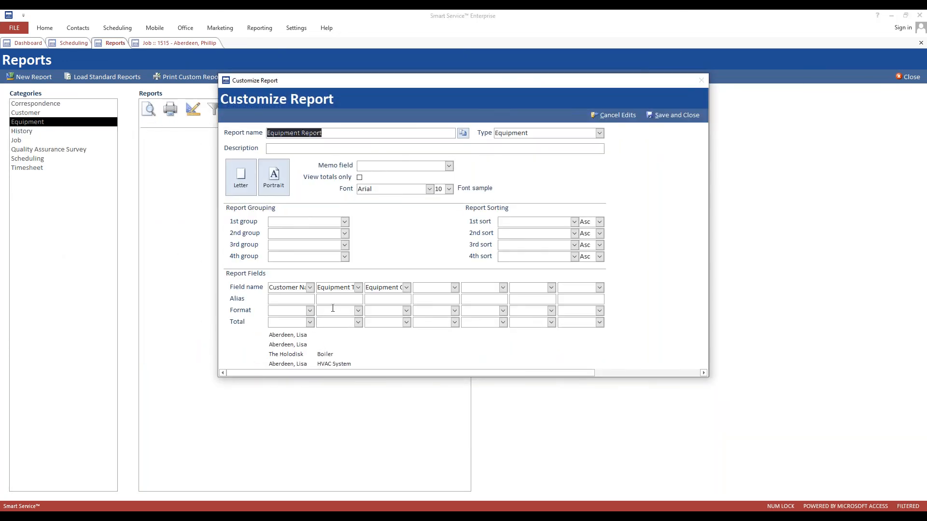
click(358, 287)
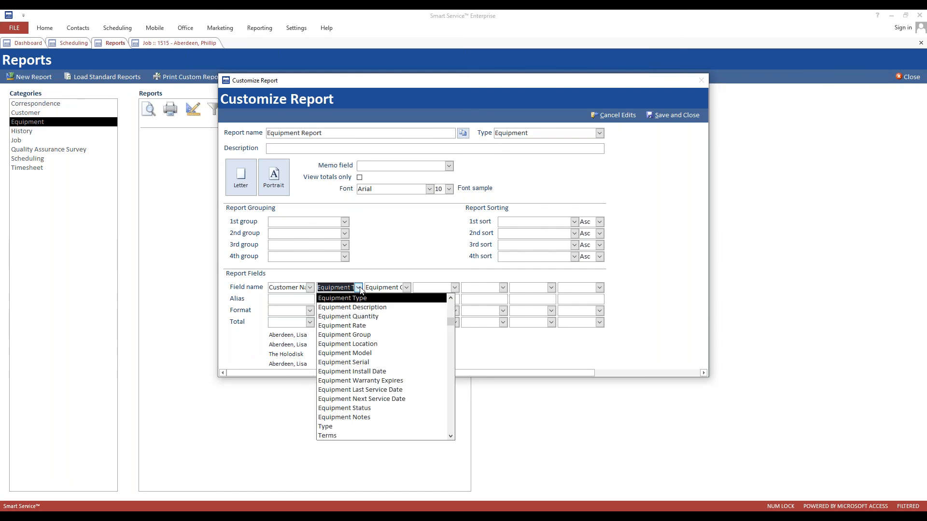
click(359, 289)
Review the field choices for both columns, leaving Equipment Type and Equipment Group unchanged.
click(407, 288)
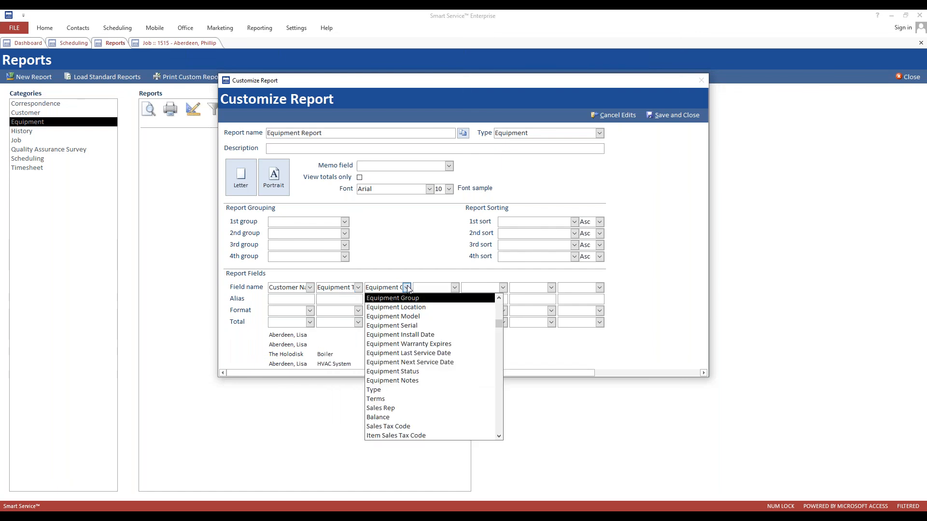
click(408, 289)
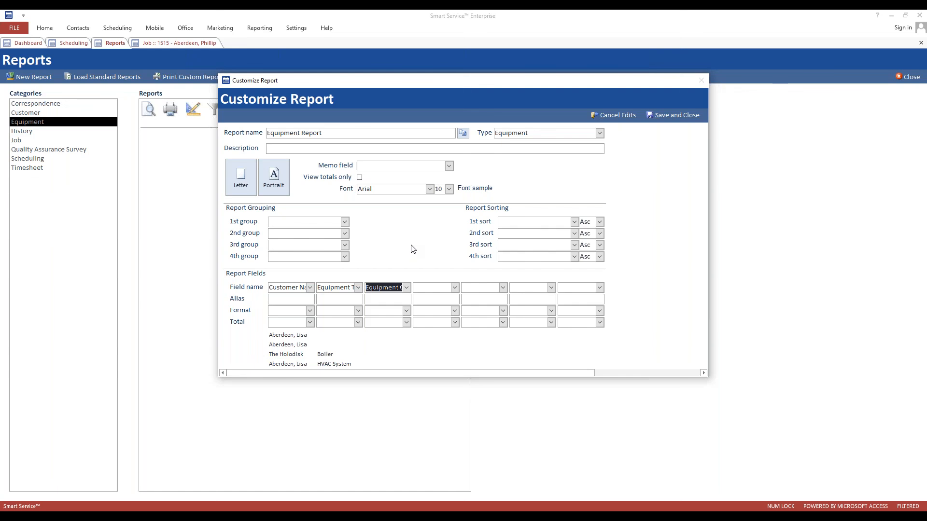
click(358, 288)
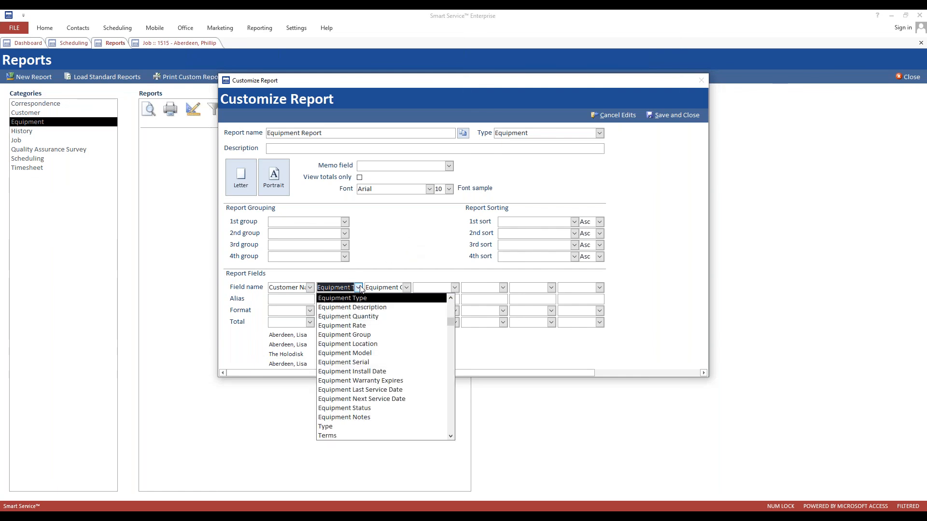
click(407, 287)
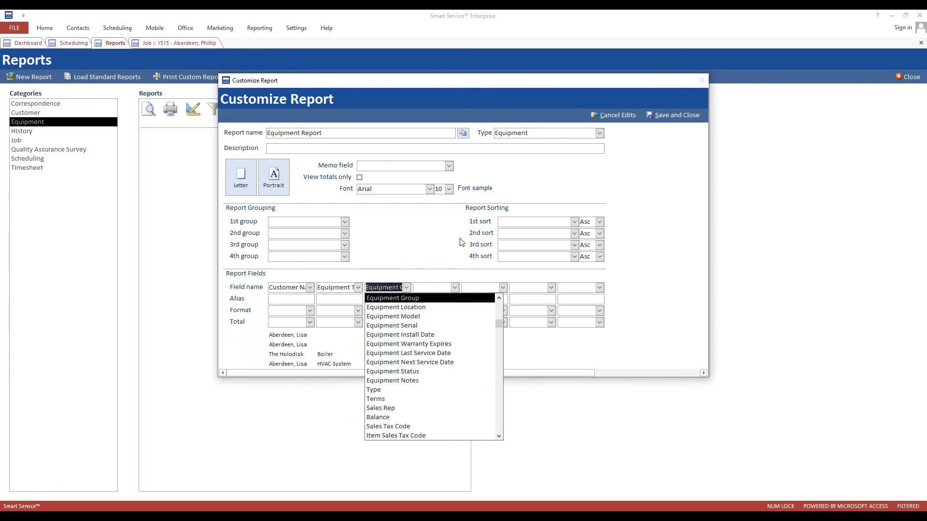
click(444, 243)
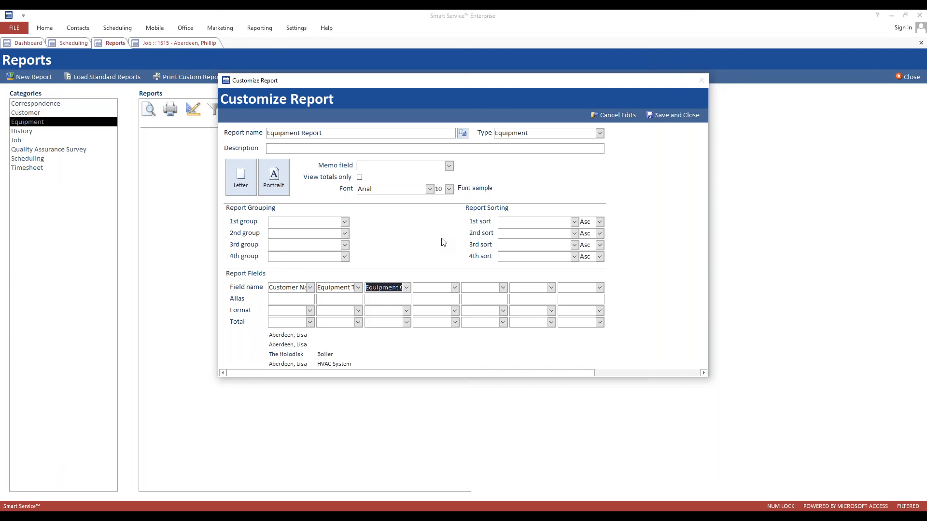